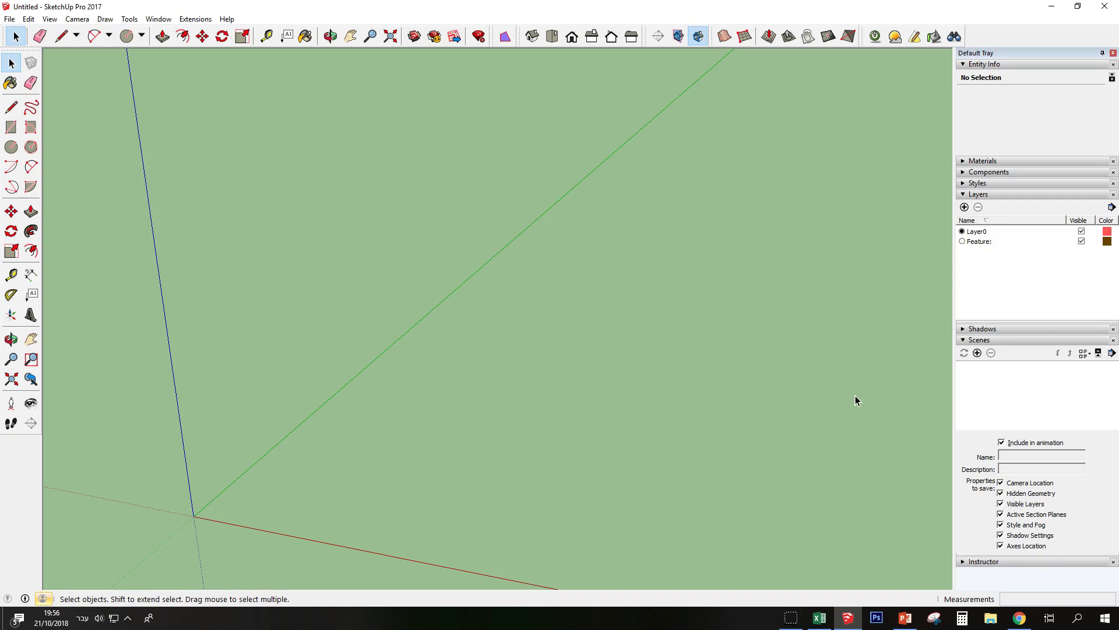
middle_drag(830, 442, 654, 418)
drag(654, 418, 732, 449)
key(space)
click(701, 470)
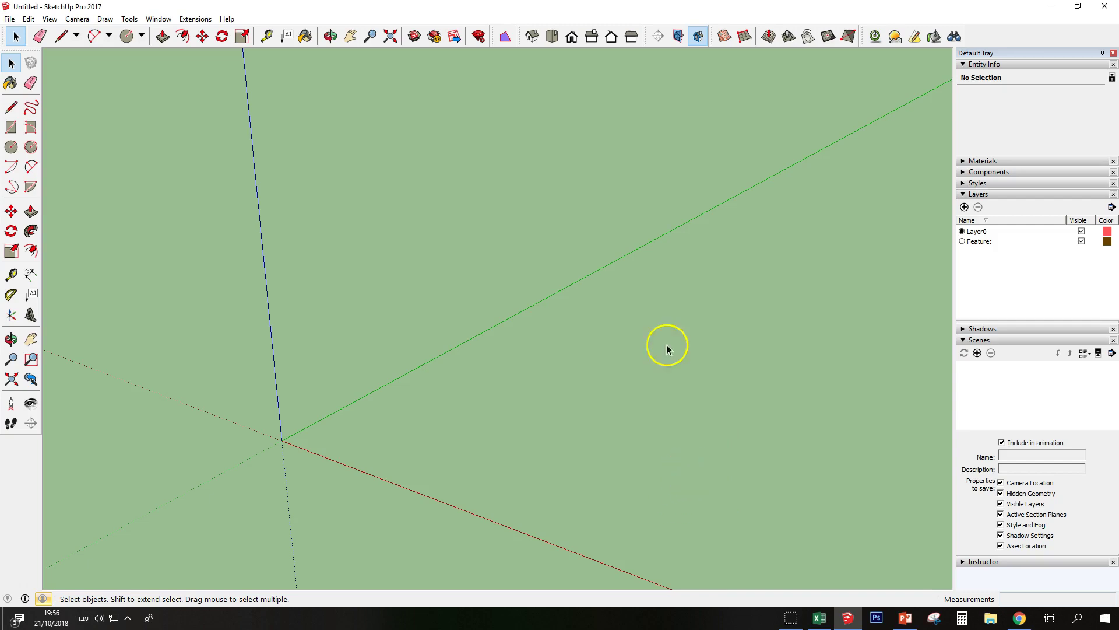
Step: Search the Extension Warehouse for "Total Station Point Importer" and open that extension's page
click(433, 40)
click(435, 92)
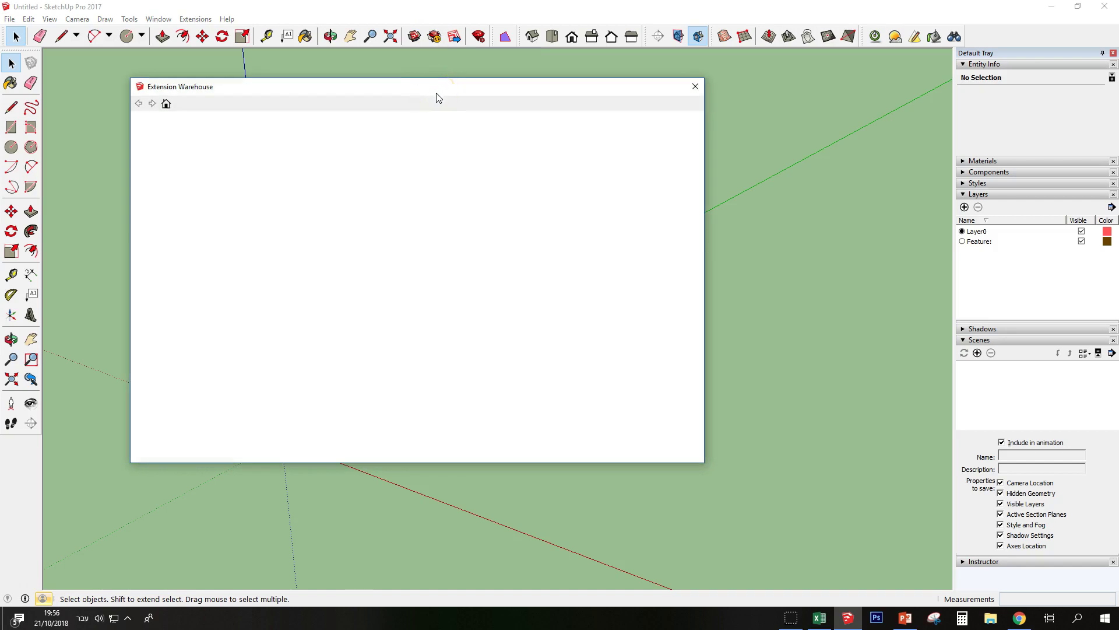
click(450, 333)
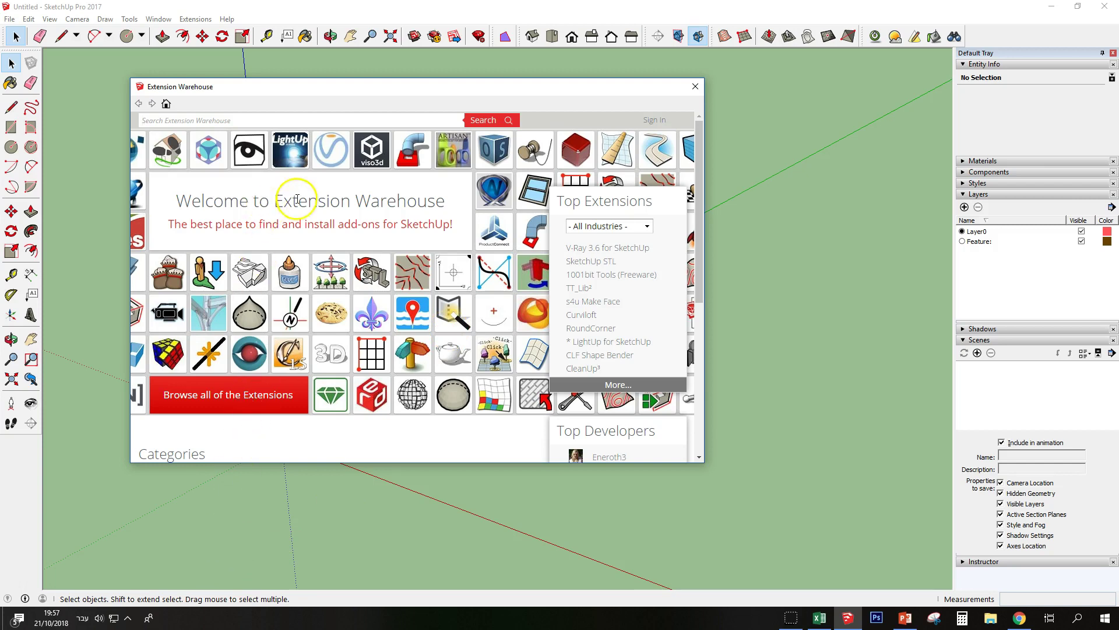
click(293, 120)
text(Total Station Point Importer)
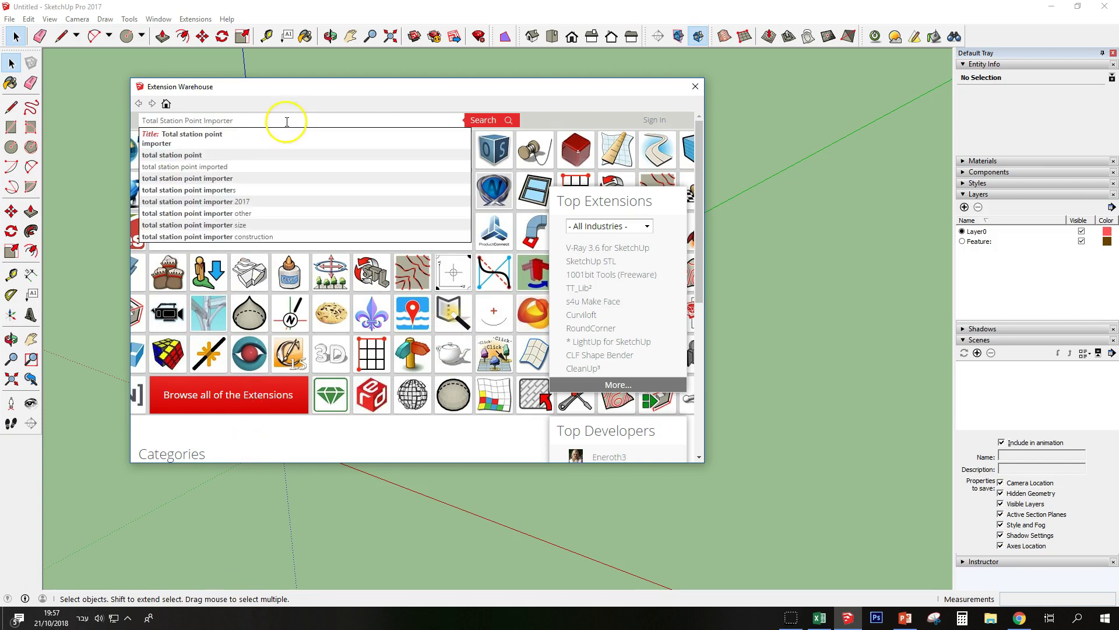
triple_click(248, 120)
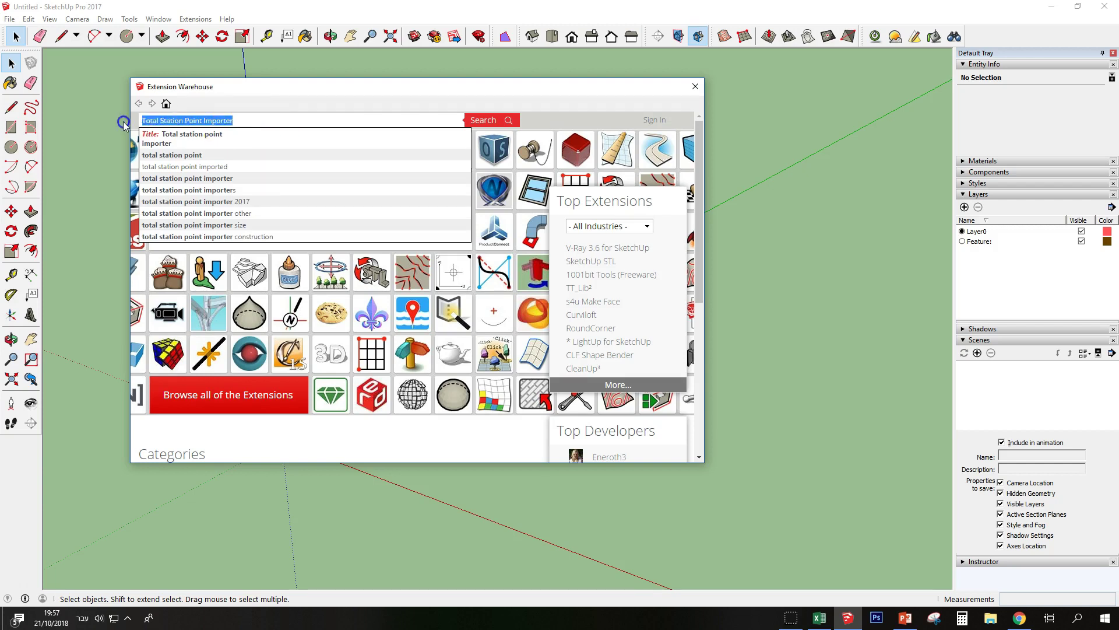
click(255, 117)
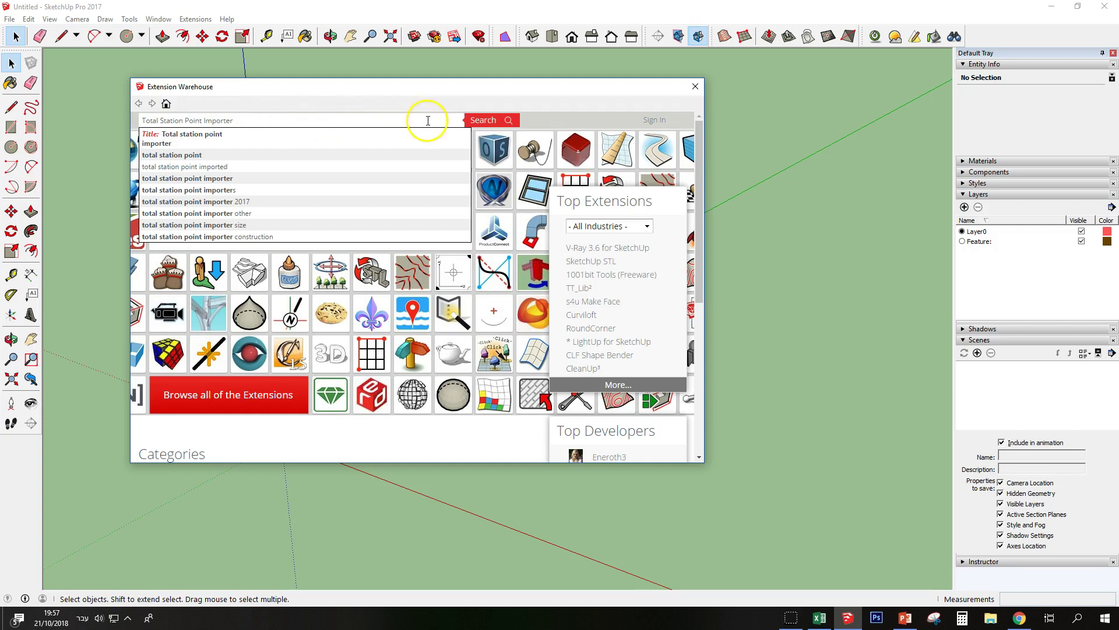
click(219, 136)
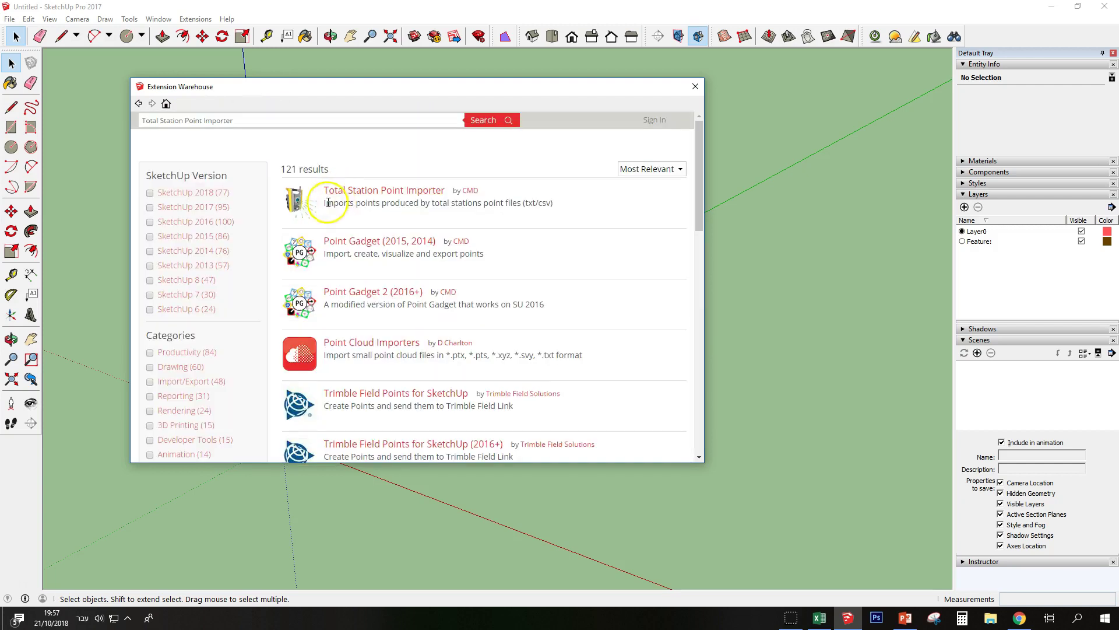
click(378, 193)
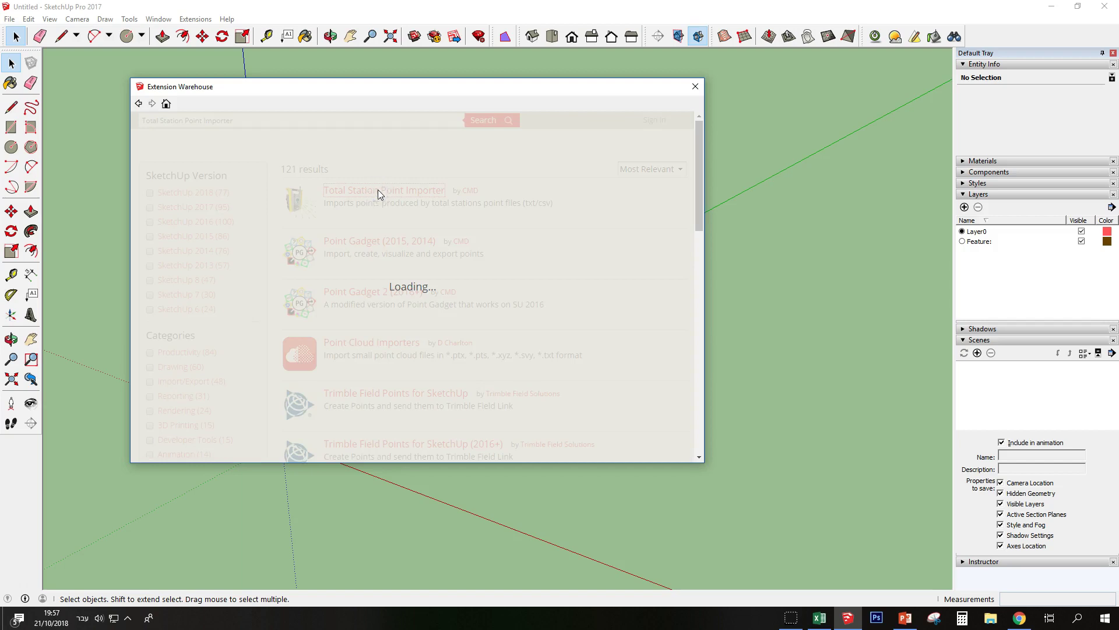
Step: Sign in to the Extension Warehouse with the existing Google account and ignore the extension update notice
click(601, 173)
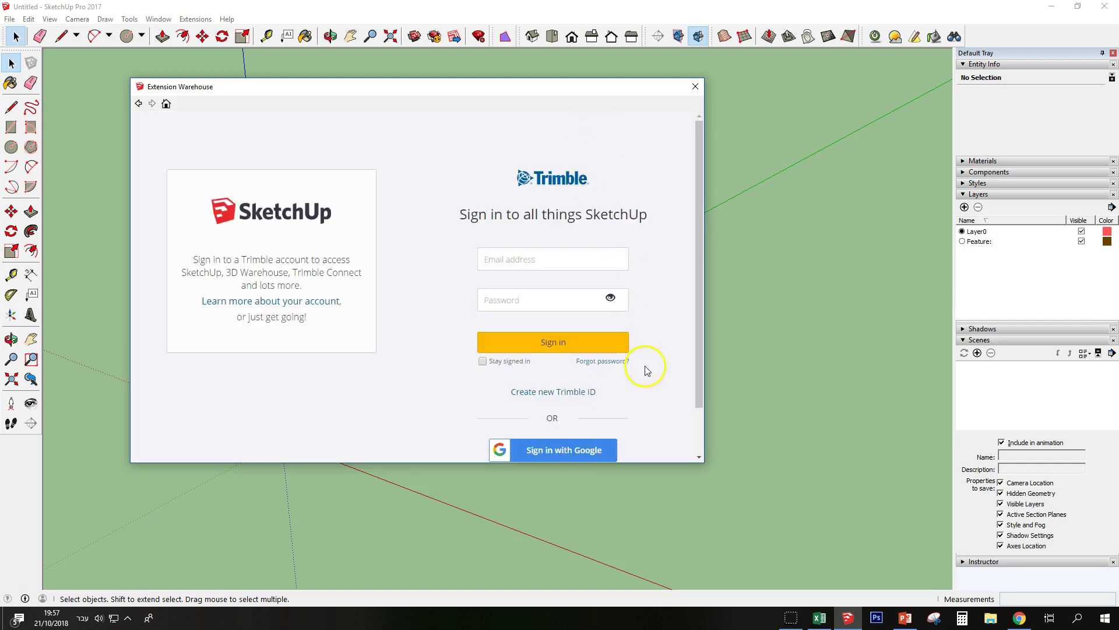
drag(701, 262, 702, 290)
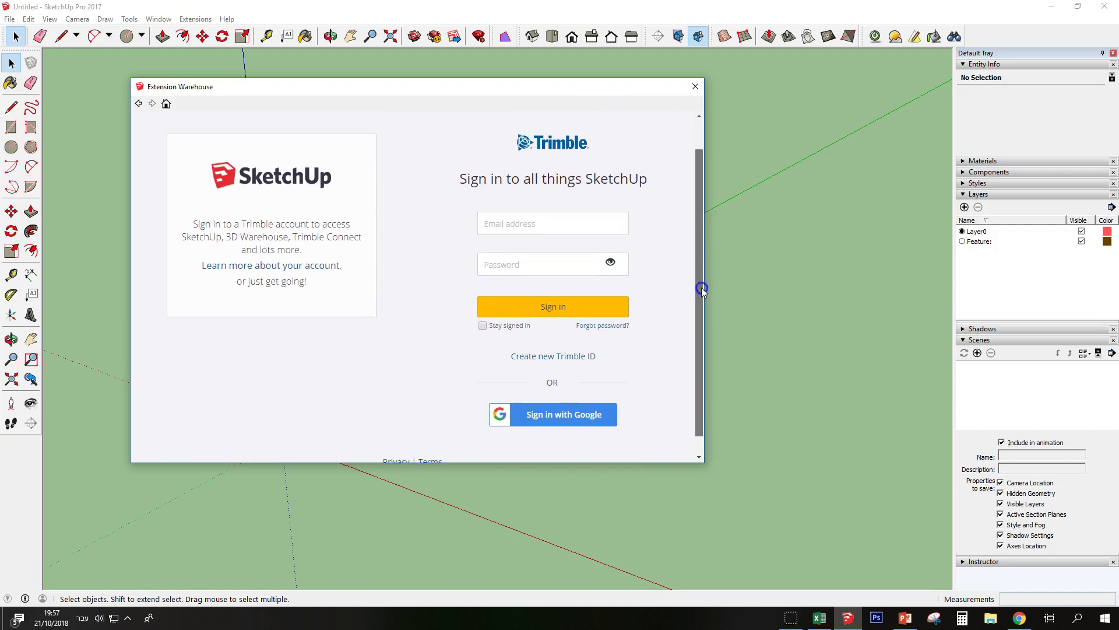
click(537, 415)
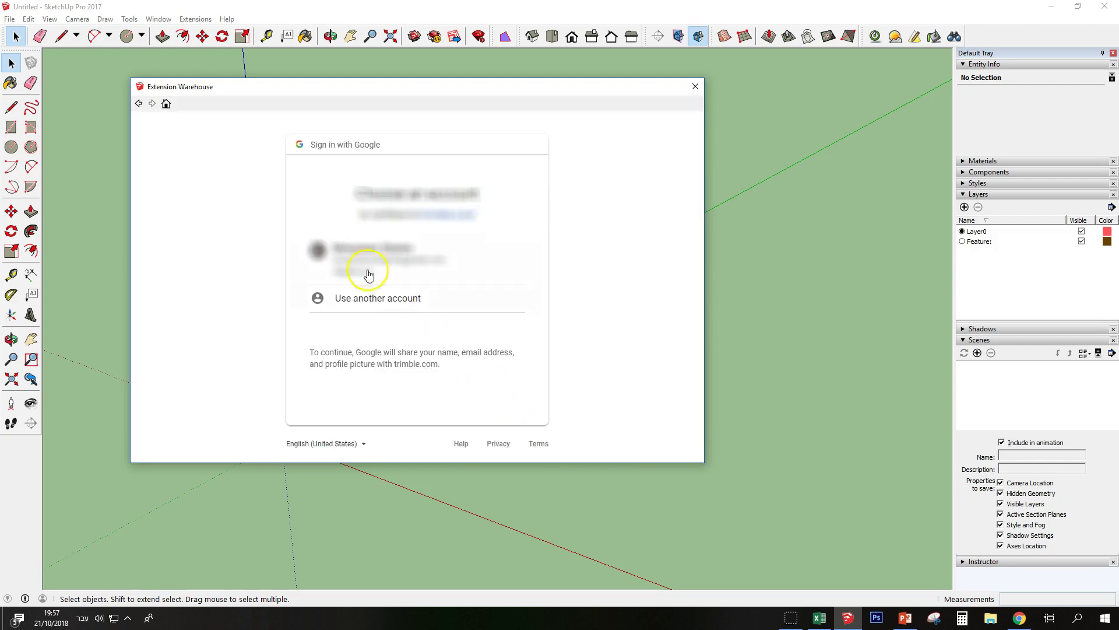
click(357, 258)
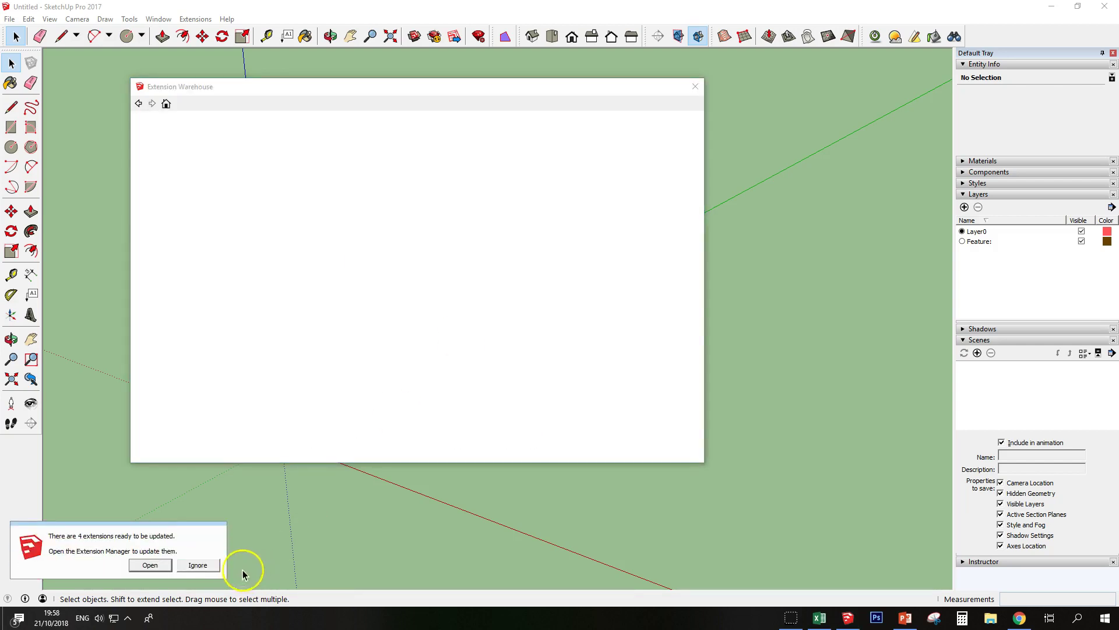
click(200, 564)
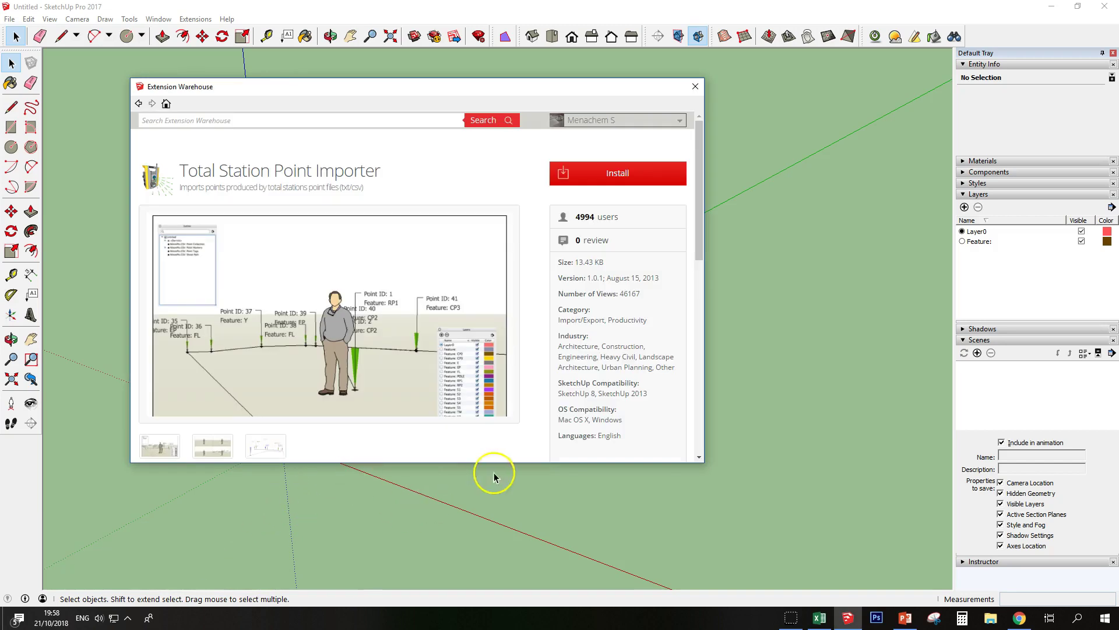
Step: Install the Total Station Point Importer extension, granting it file system access, and close the Extension Warehouse
click(583, 174)
click(454, 342)
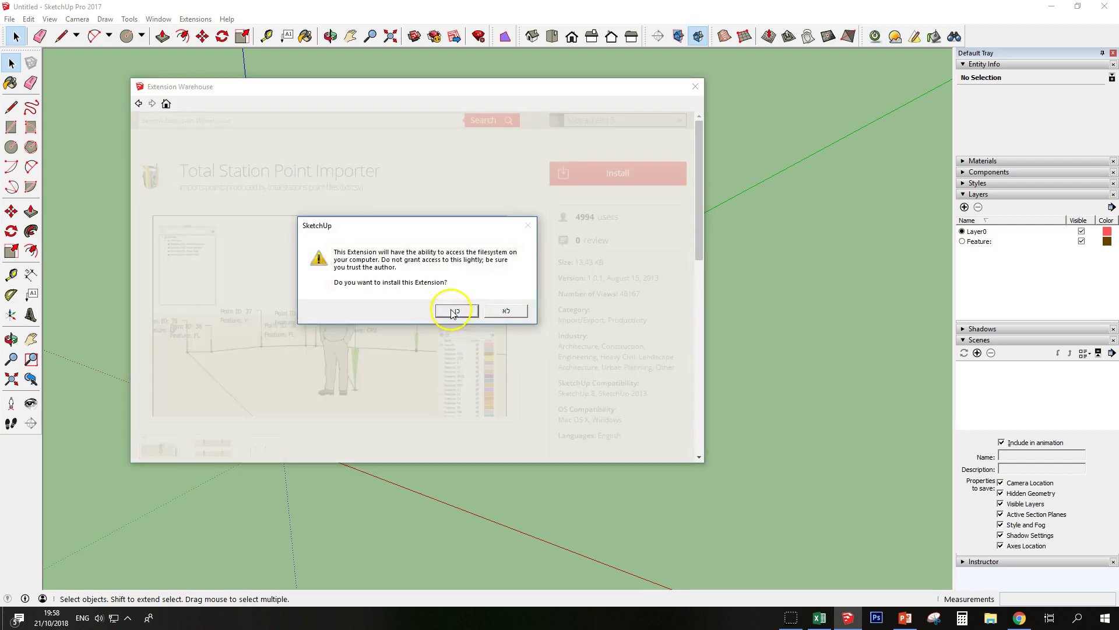
click(452, 310)
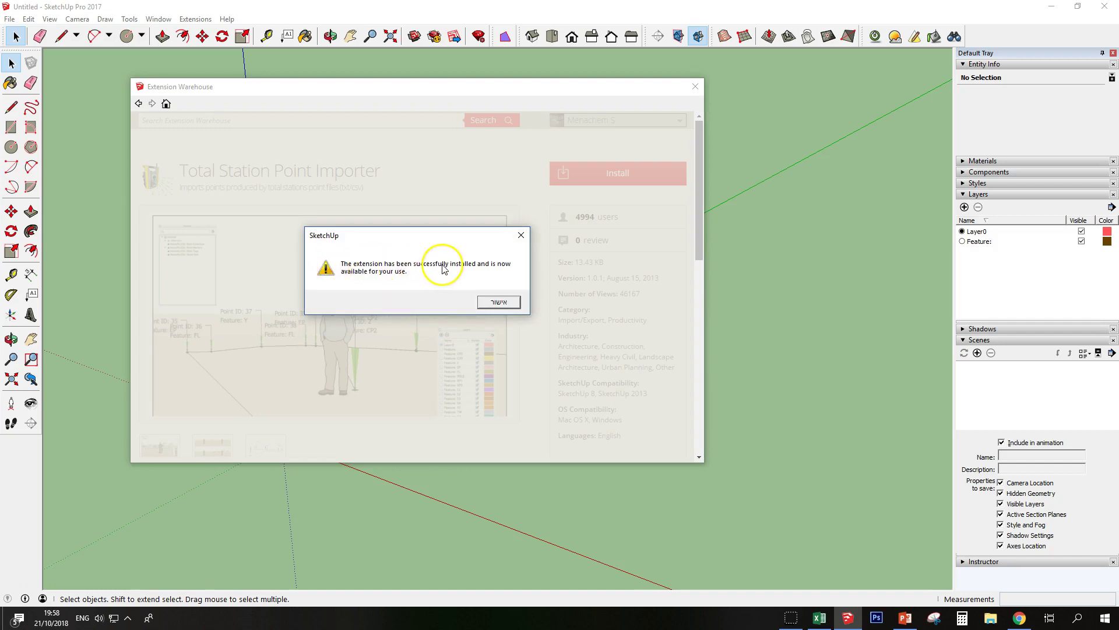
click(493, 303)
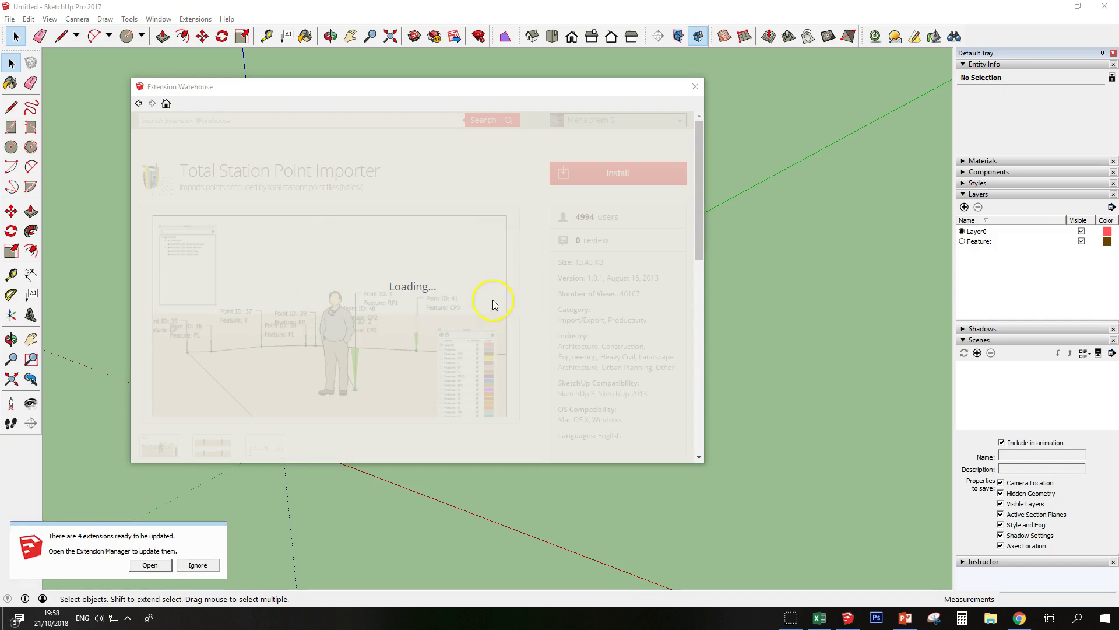
click(201, 566)
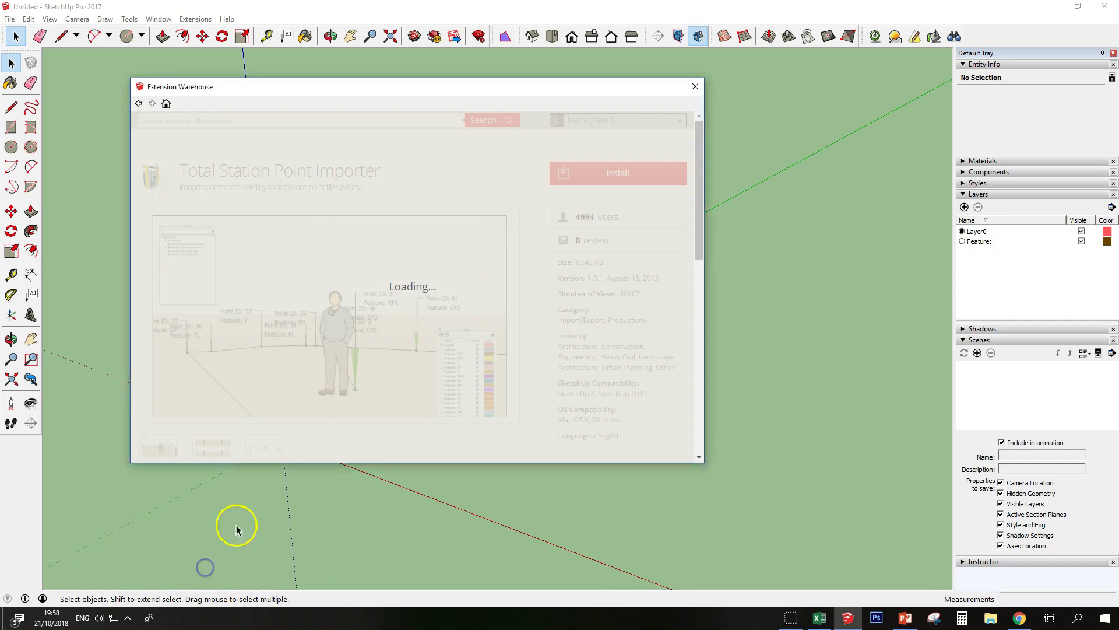
click(696, 89)
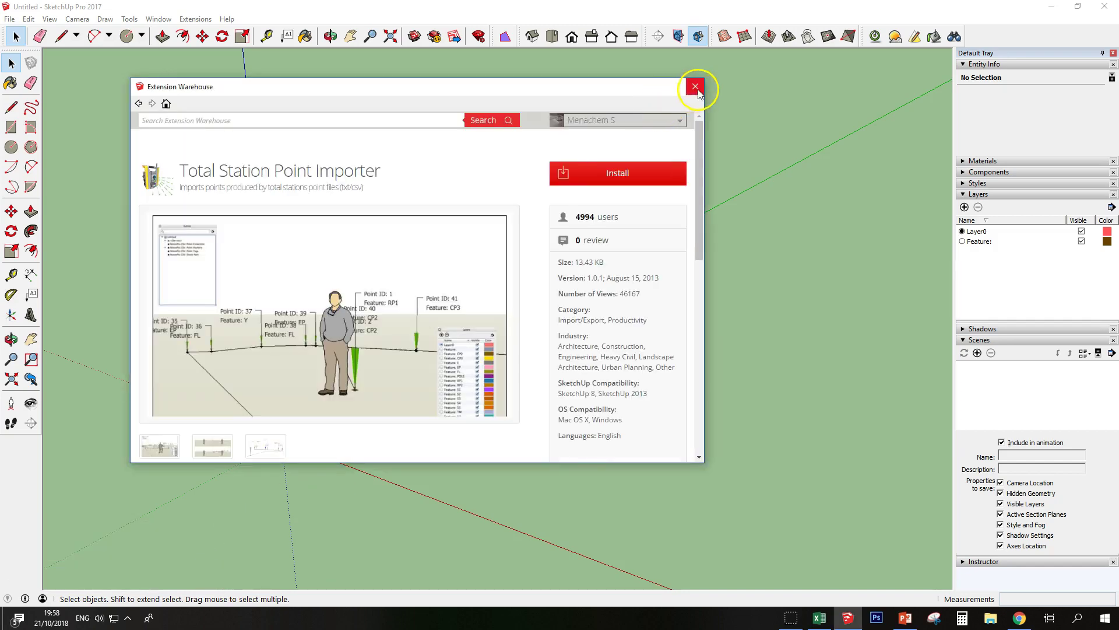
click(695, 88)
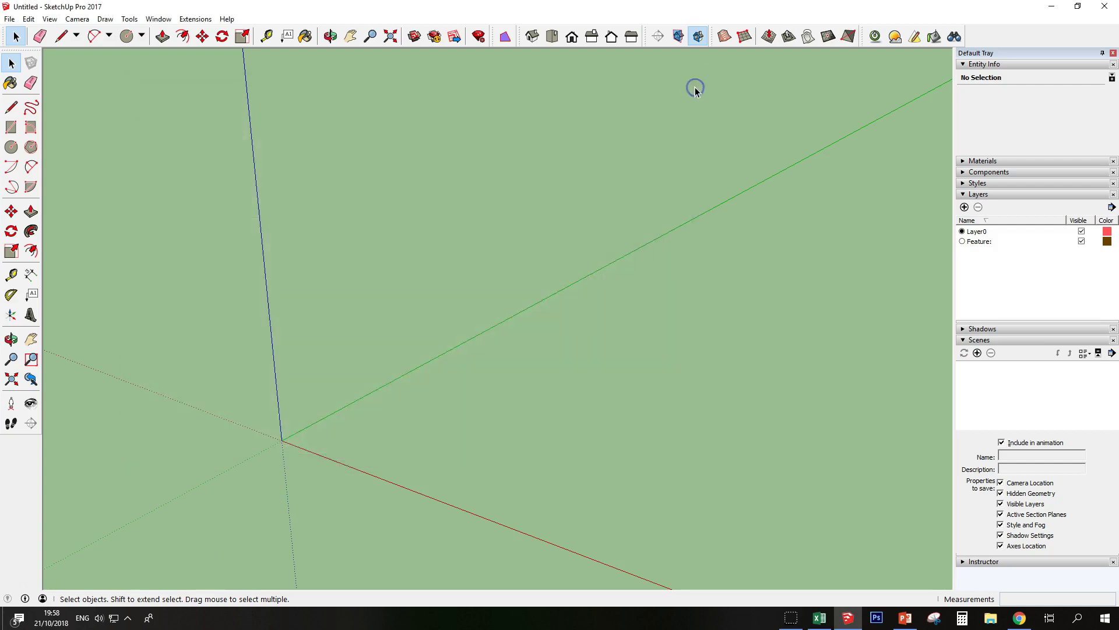
Step: Open Total Station Point Importer and examine its point file settings for delimiter, units, coordinate order, header row and accepted file types
click(205, 21)
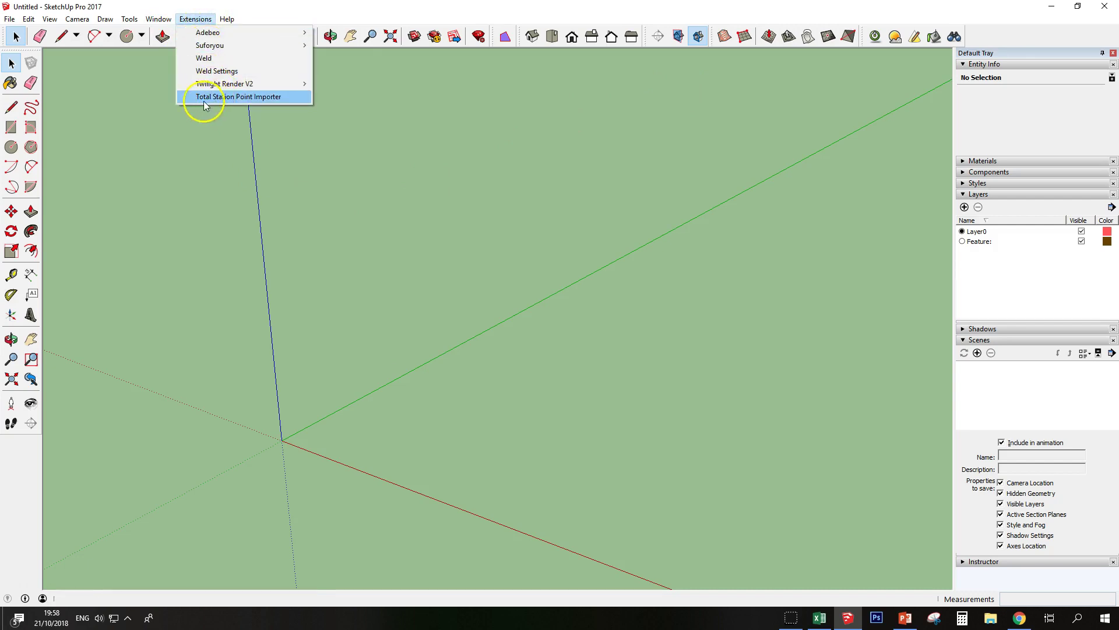
click(270, 97)
drag(295, 185, 288, 115)
drag(392, 144, 390, 193)
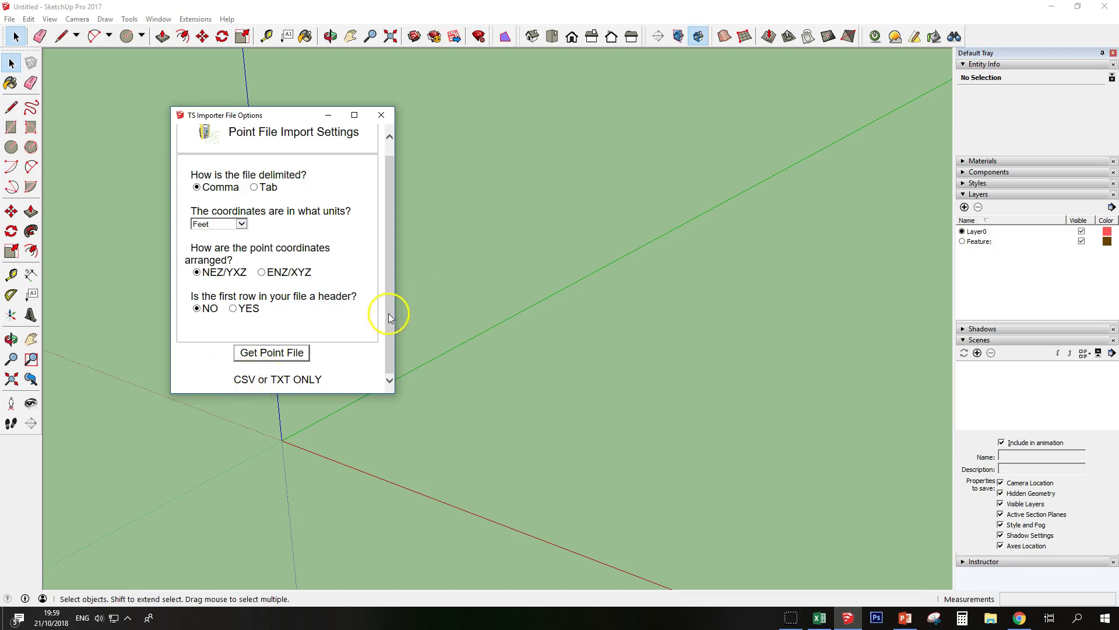
click(386, 336)
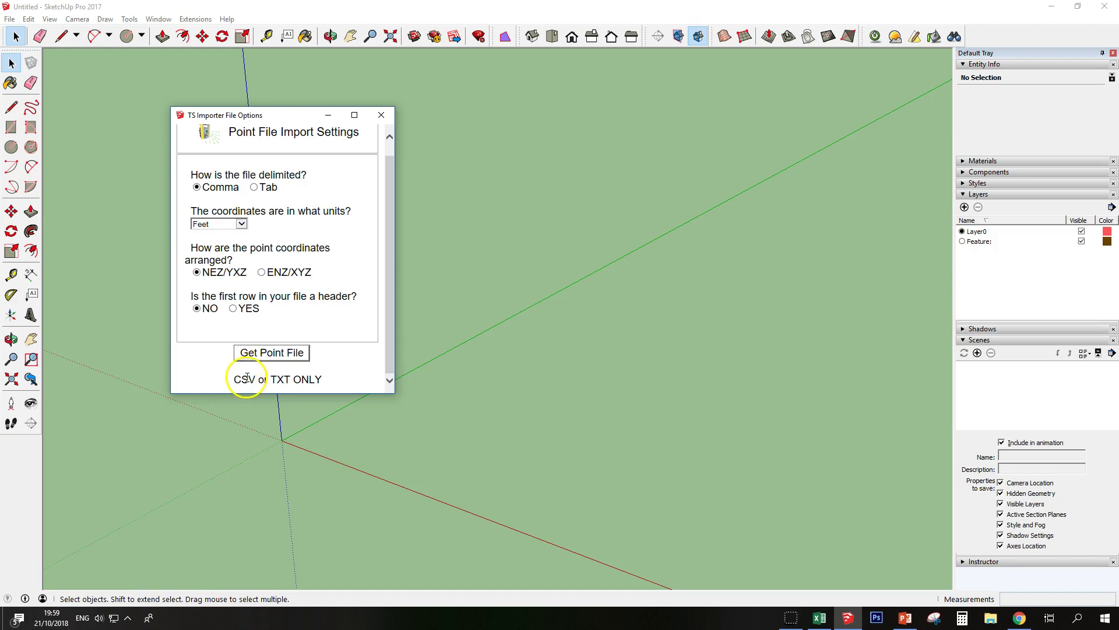
Step: In Excel, start saving the id, x, y, z point table as a new file of type CSV (MS-DOS)
click(22, 593)
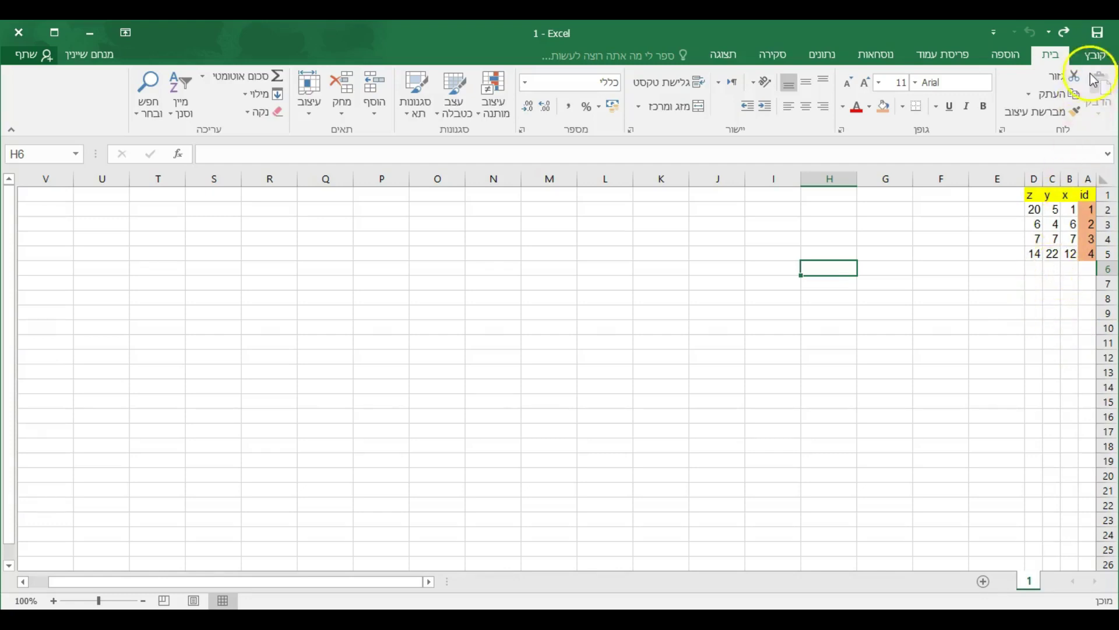
click(1093, 55)
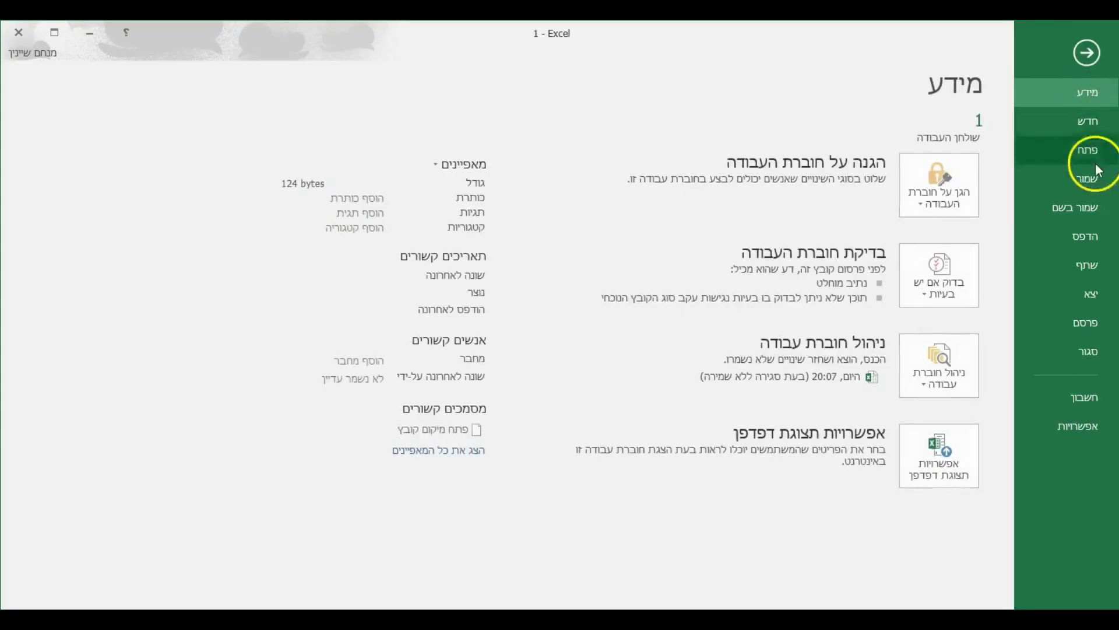
click(1095, 180)
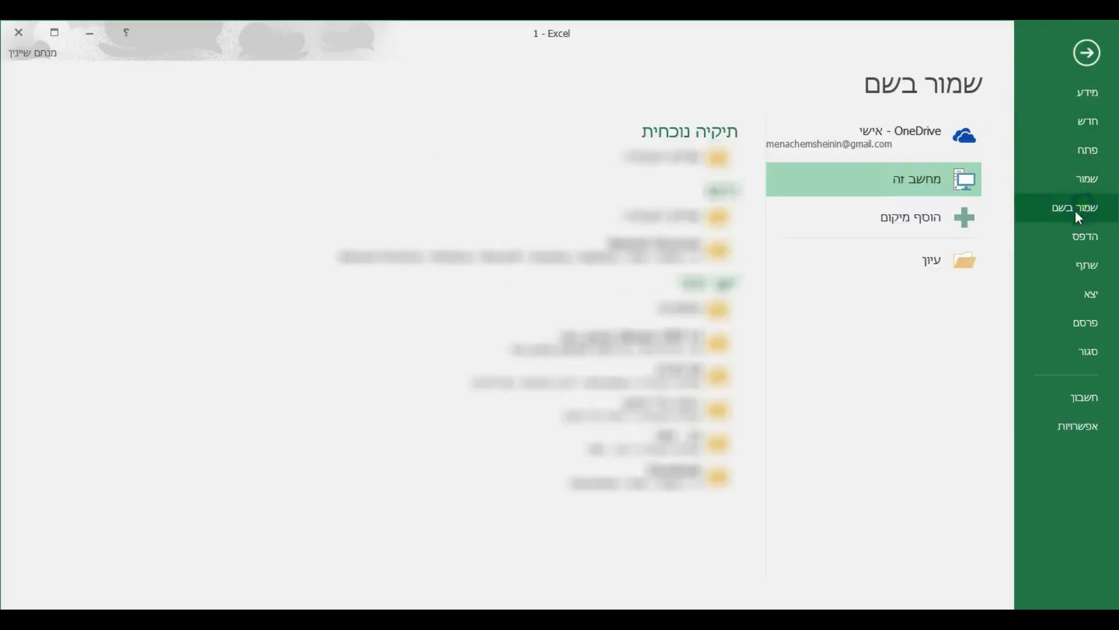
click(938, 261)
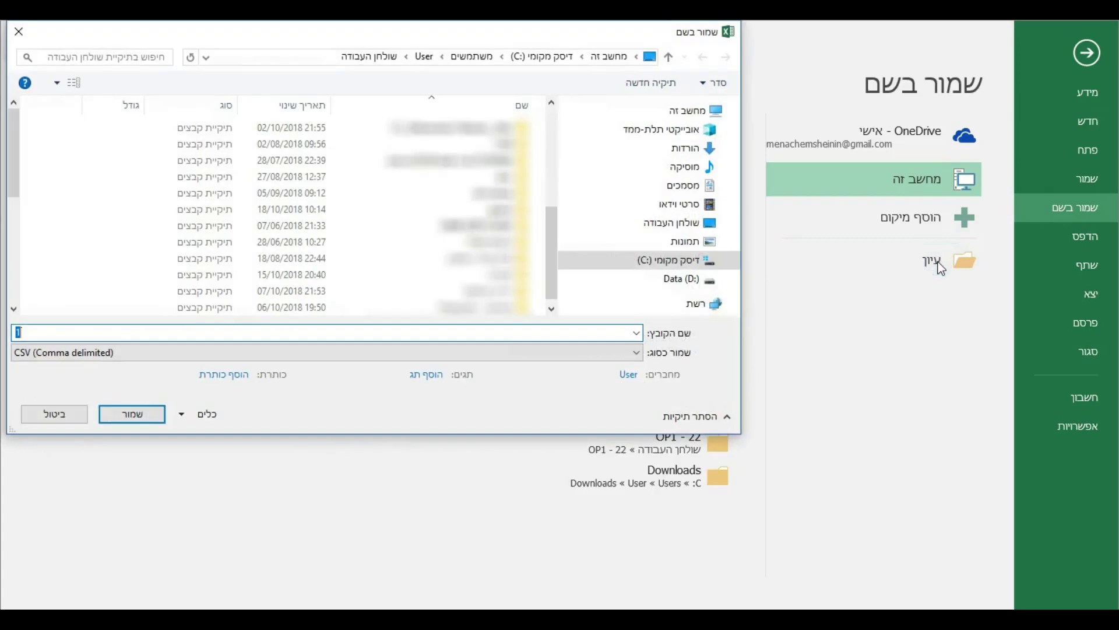
click(636, 352)
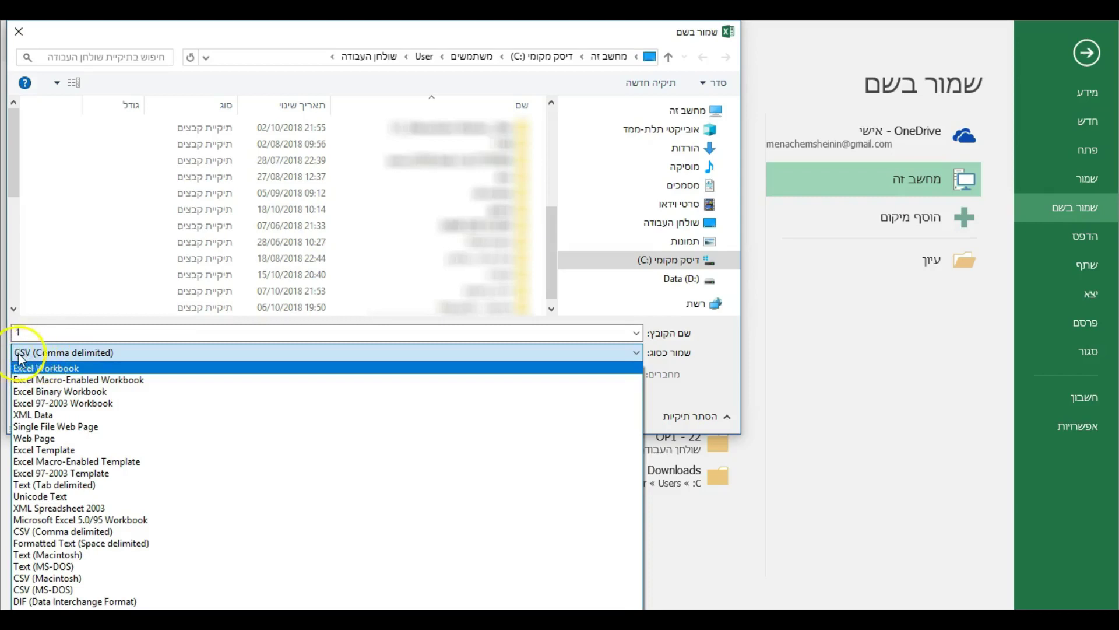
click(57, 589)
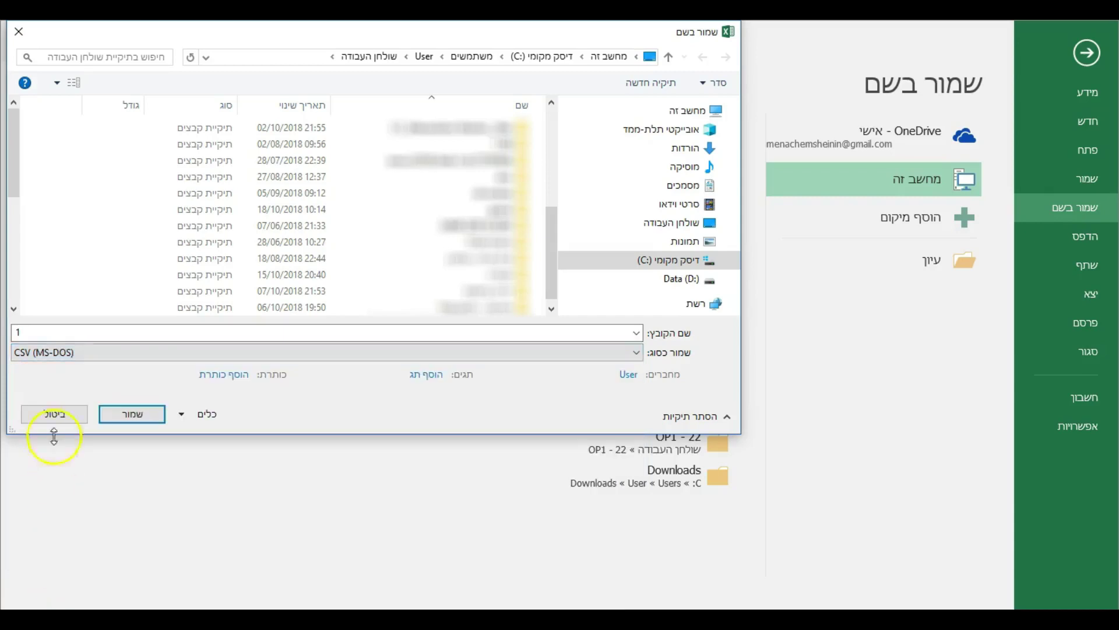
Step: Name the file "csv file", save it to the desktop and accept keeping the CSV format
double_click(90, 328)
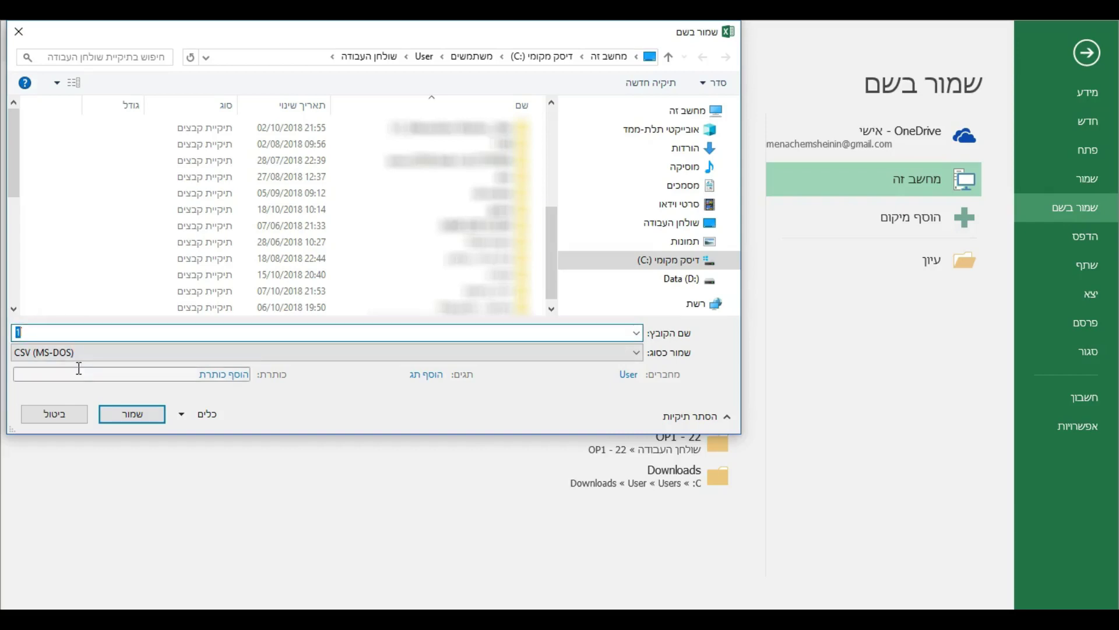
text(cs)
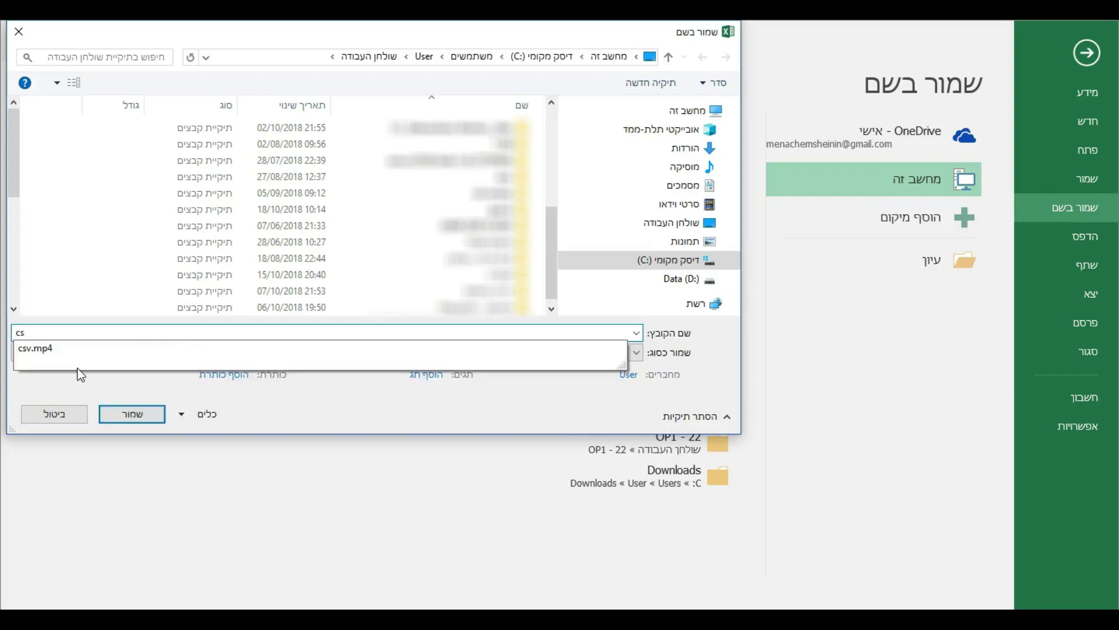
text(v file)
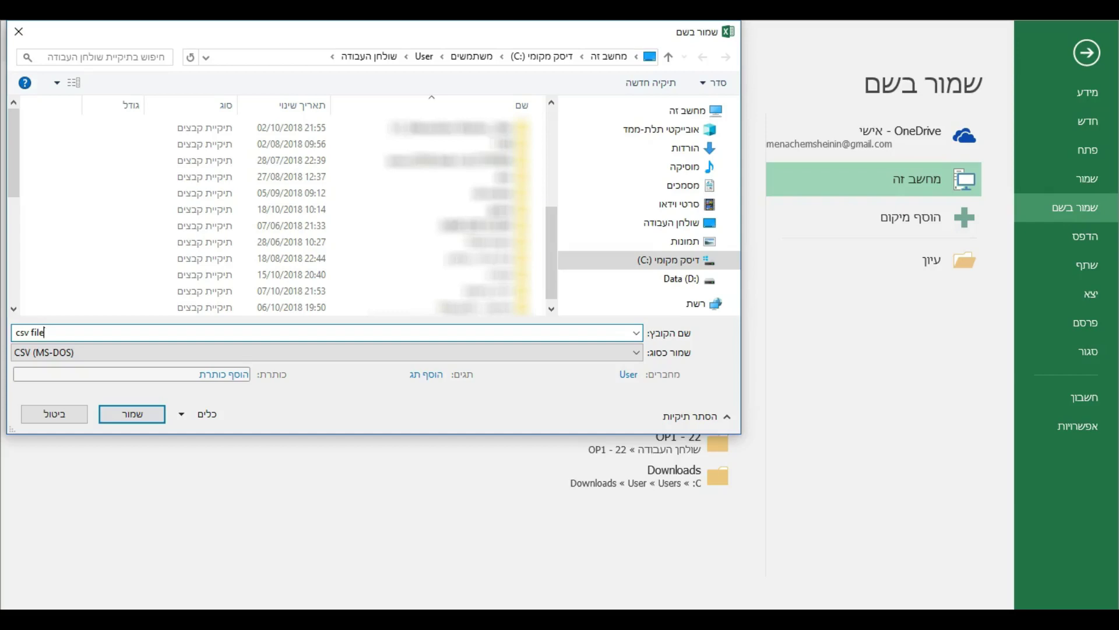
click(665, 225)
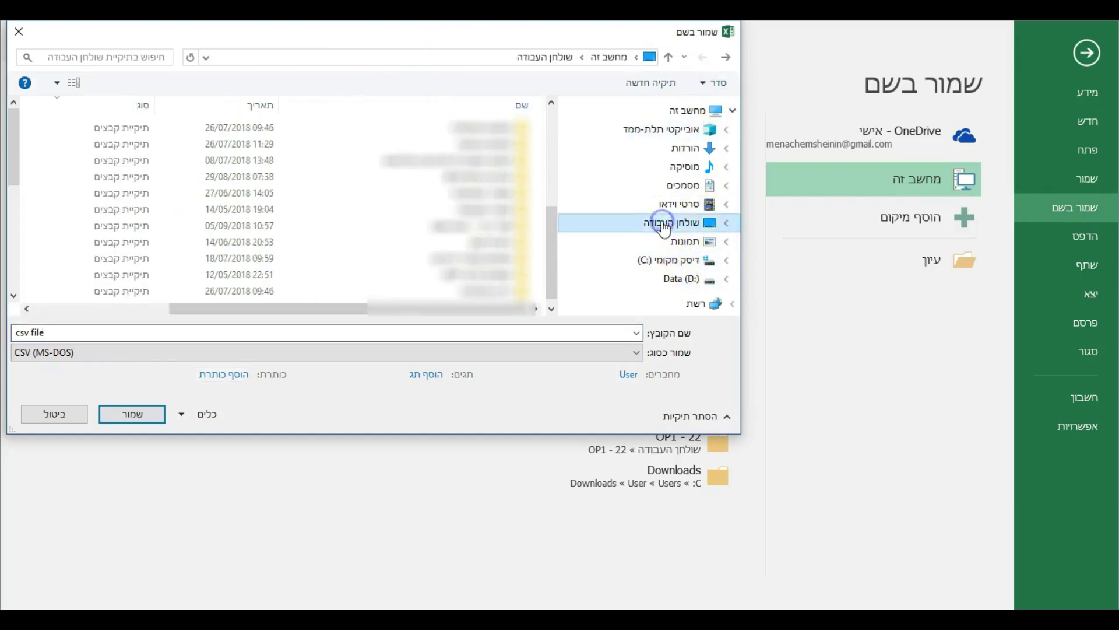
click(132, 415)
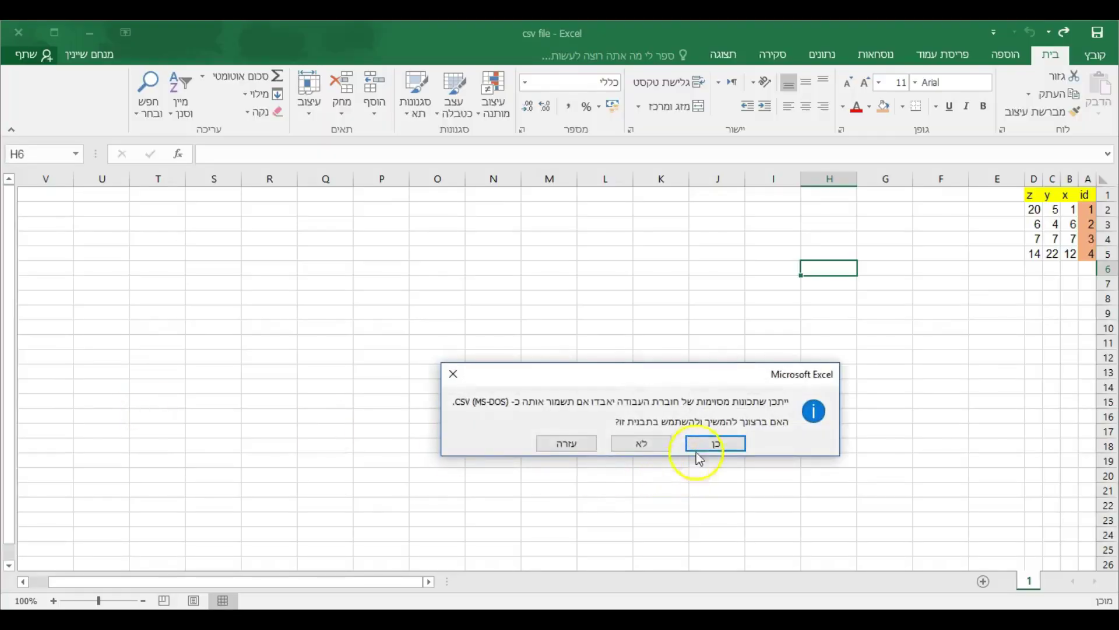
click(710, 444)
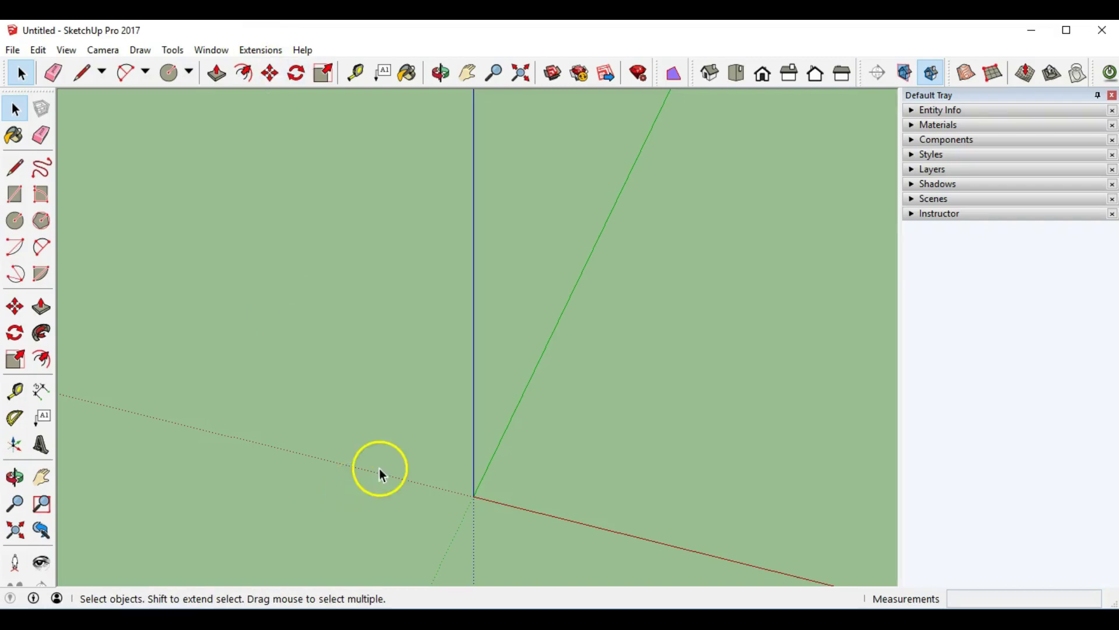
Step: Open Total Station Point Importer and set the coordinate units to Meters for the comma-delimited point file
click(263, 50)
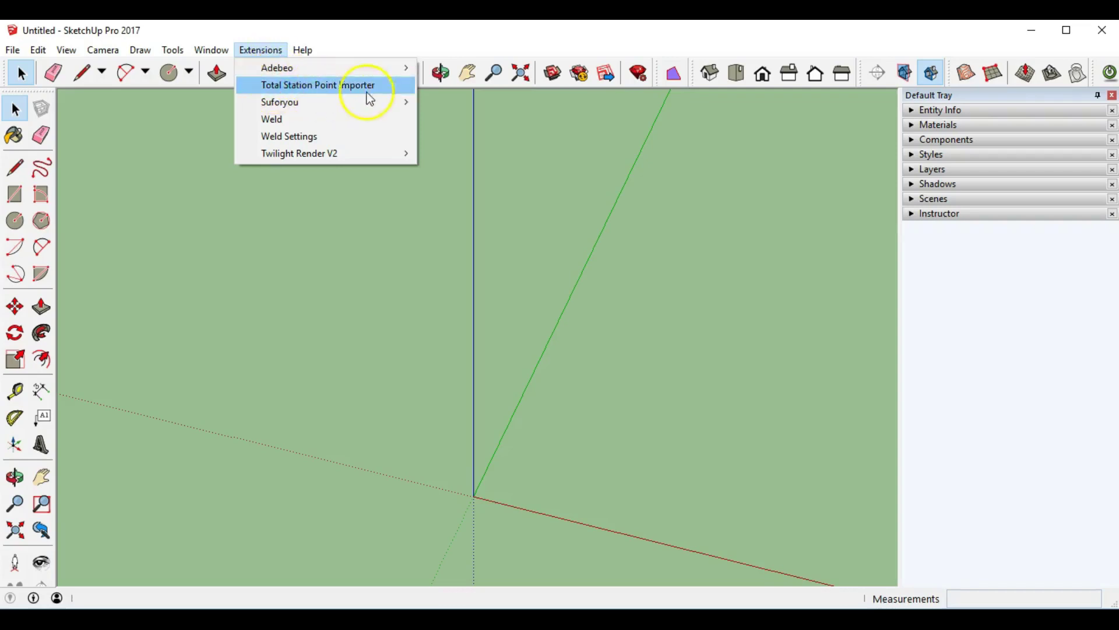
click(277, 92)
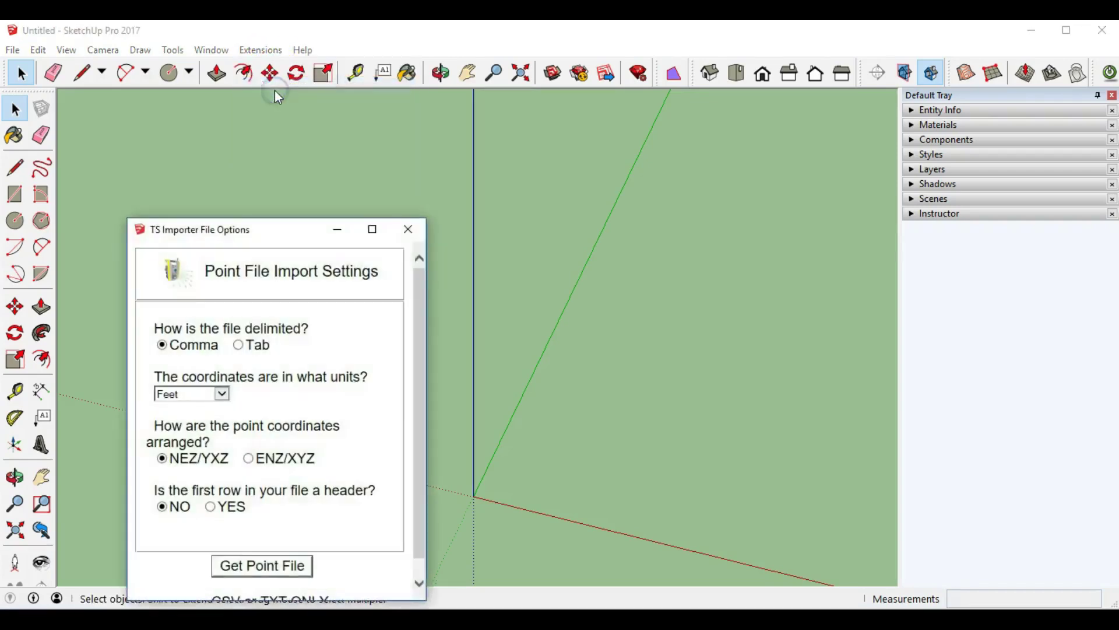
click(459, 274)
drag(460, 274, 457, 237)
click(464, 240)
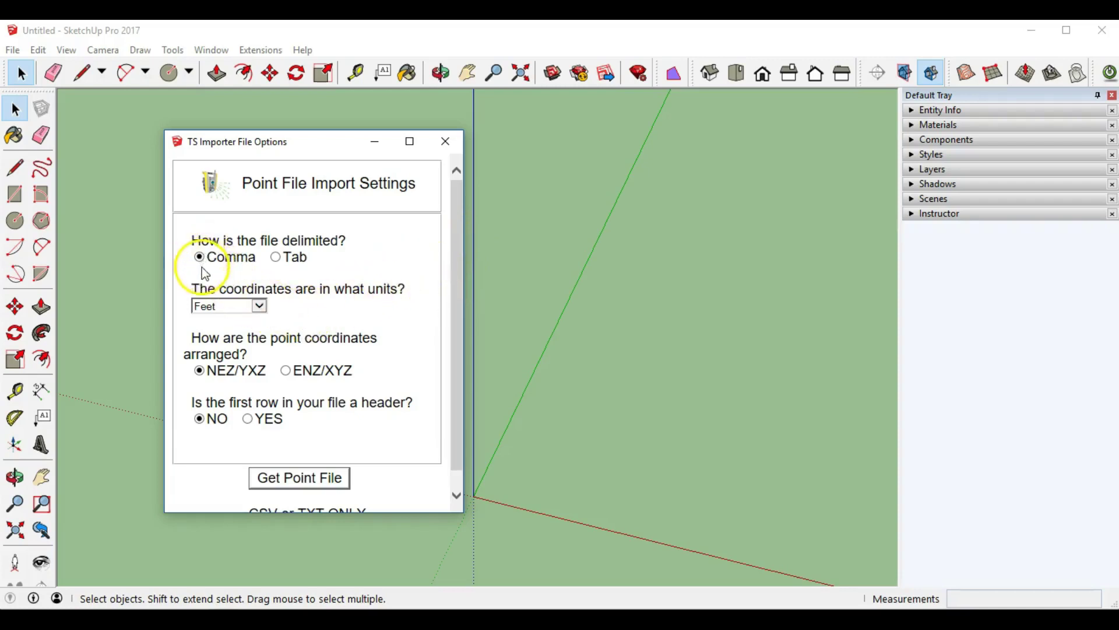
click(259, 307)
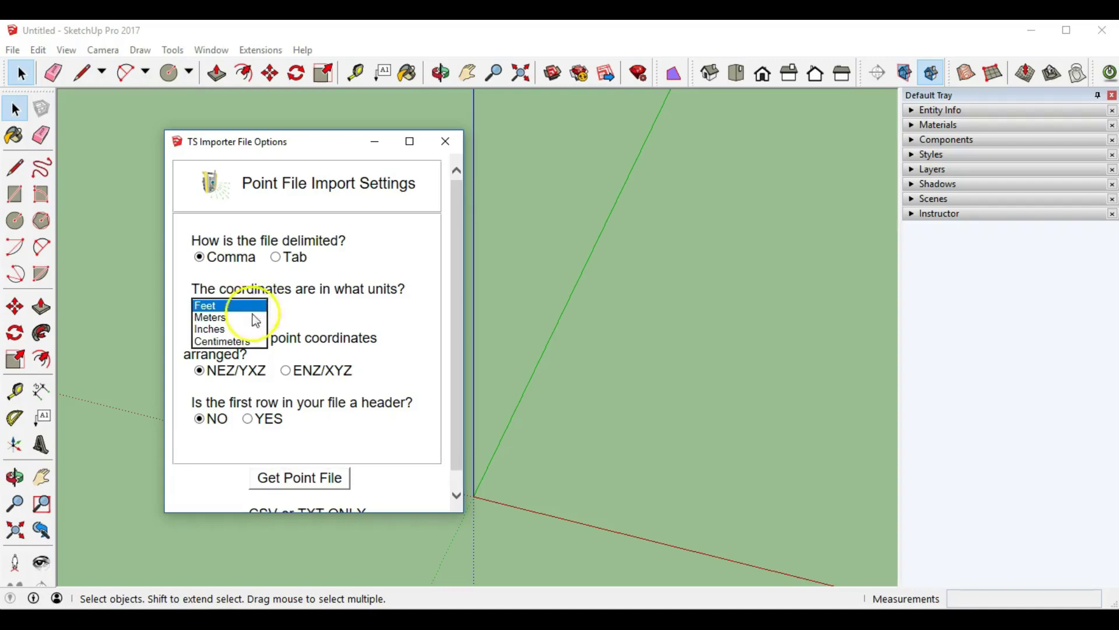
click(224, 319)
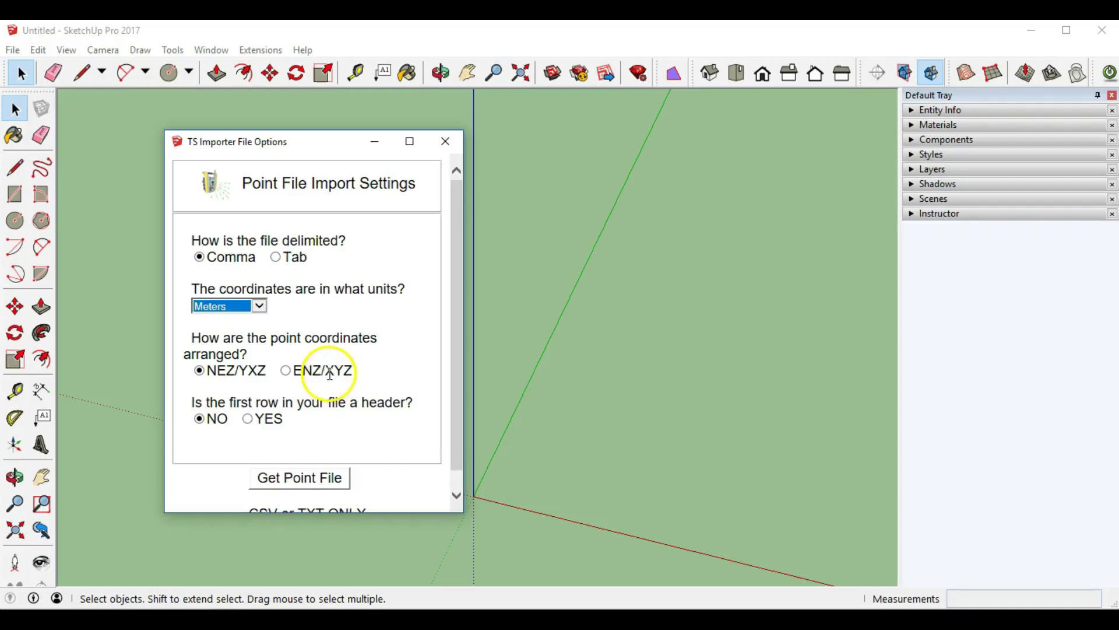
Step: Set the point coordinate arrangement to ENZ/XYZ and specify that the file's first row is a header
click(357, 379)
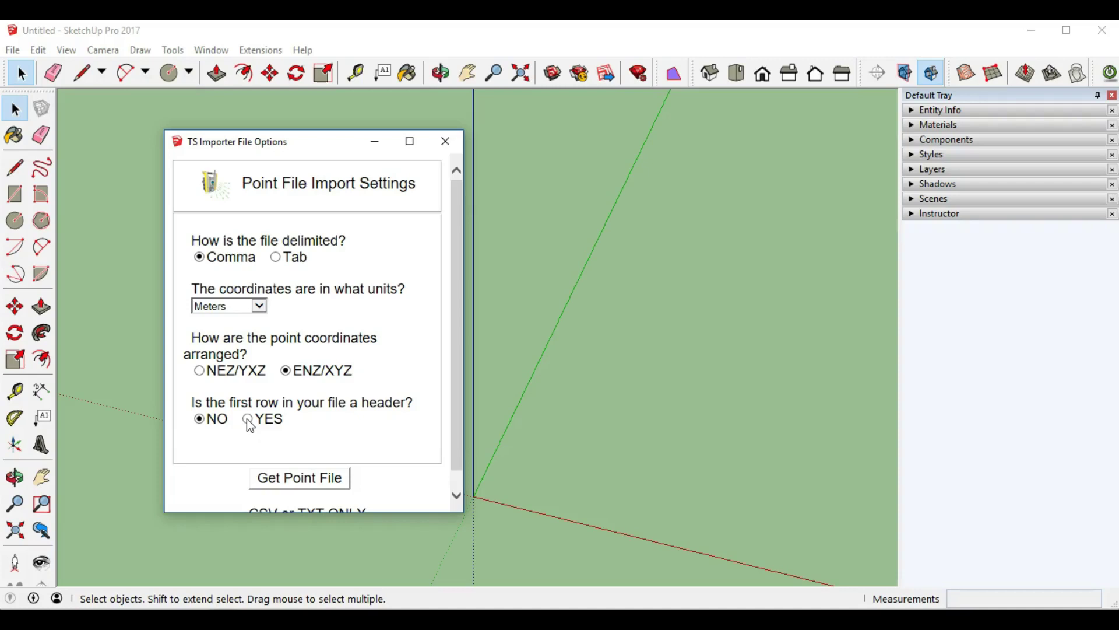
click(248, 419)
click(176, 431)
Step: Get the point file named "csv file" from the desktop and import its points into the model
scroll(245, 436, down, 1)
click(278, 457)
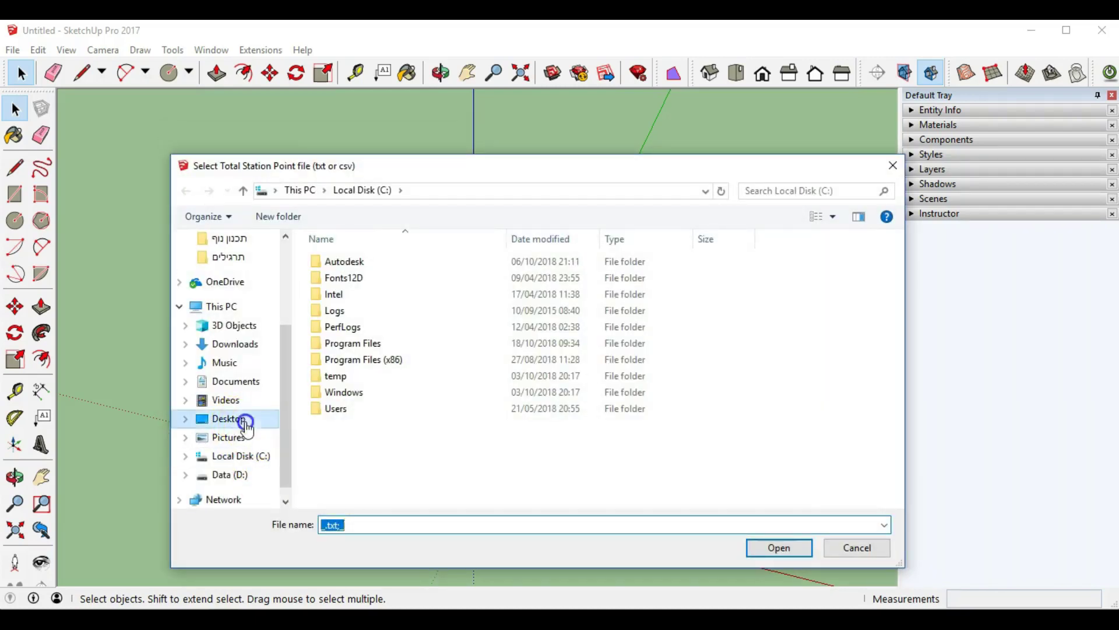
click(229, 419)
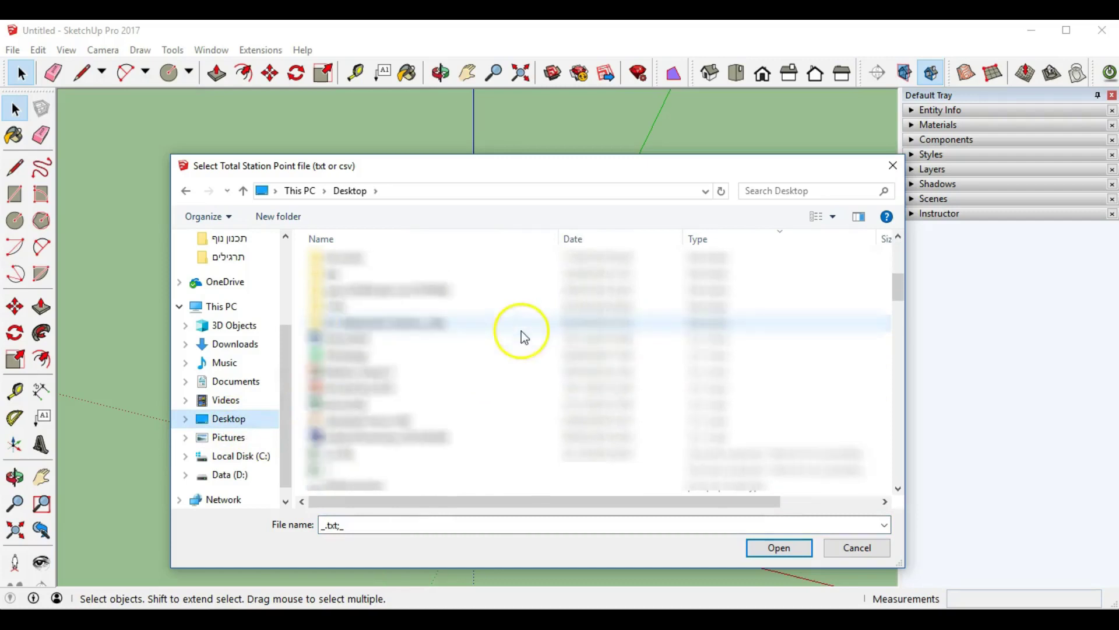
scroll(460, 373, down, 1)
click(340, 407)
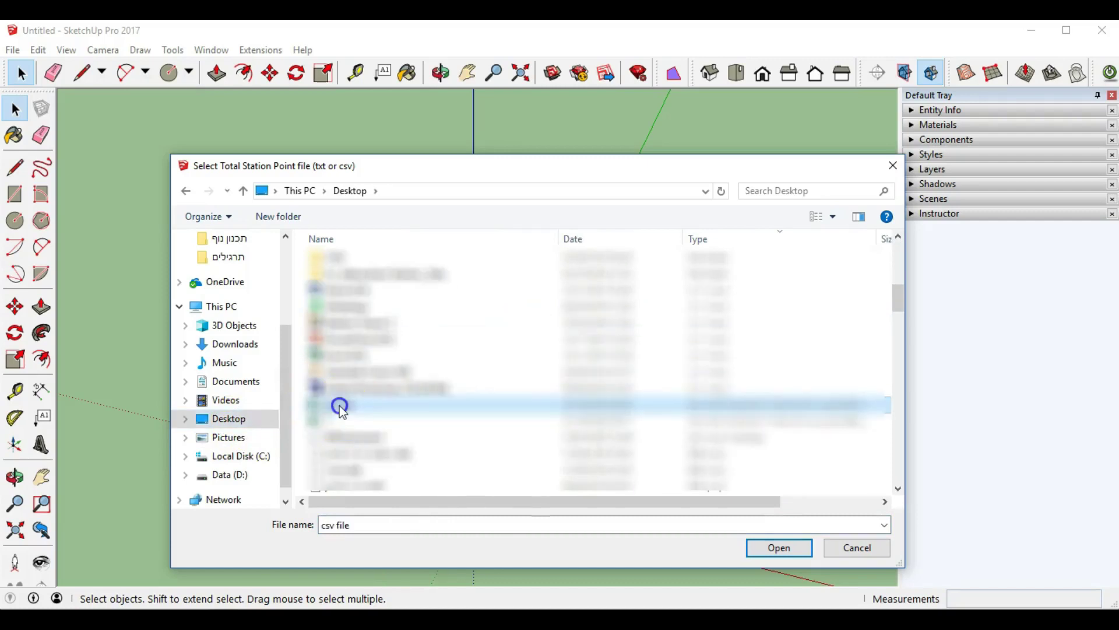
click(788, 550)
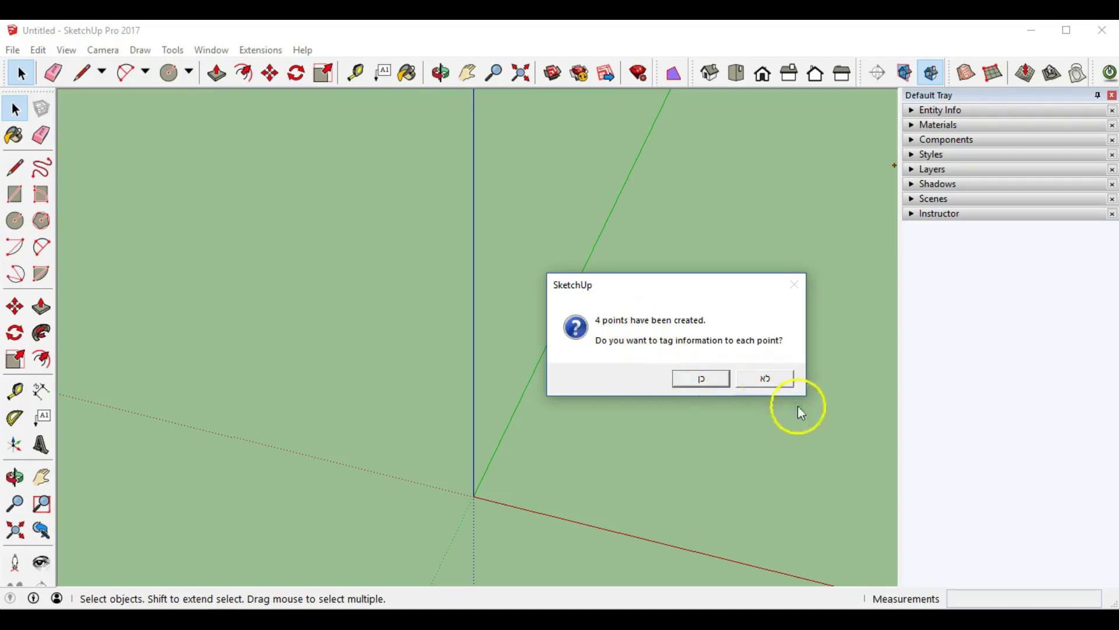
Step: Decline tagging information to each imported point and decline turning on Color By Layer
click(780, 379)
click(732, 435)
click(722, 433)
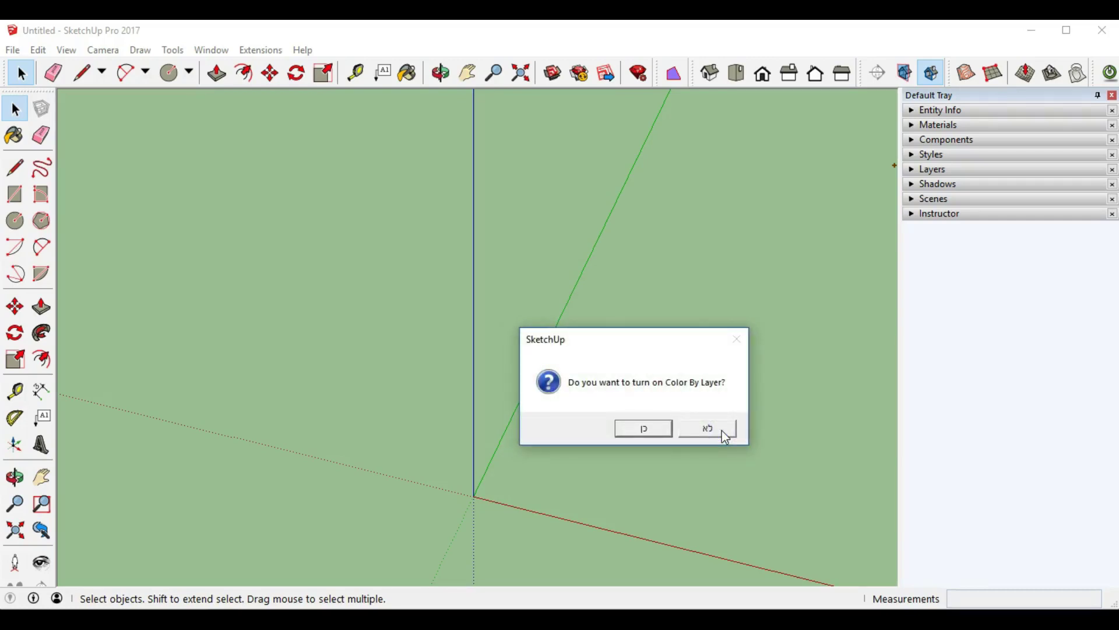
click(723, 434)
Step: Connect the four imported points with Line edges to form two adjoining triangular faces sharing one edge
middle_drag(672, 470, 624, 385)
middle_drag(671, 346, 432, 455)
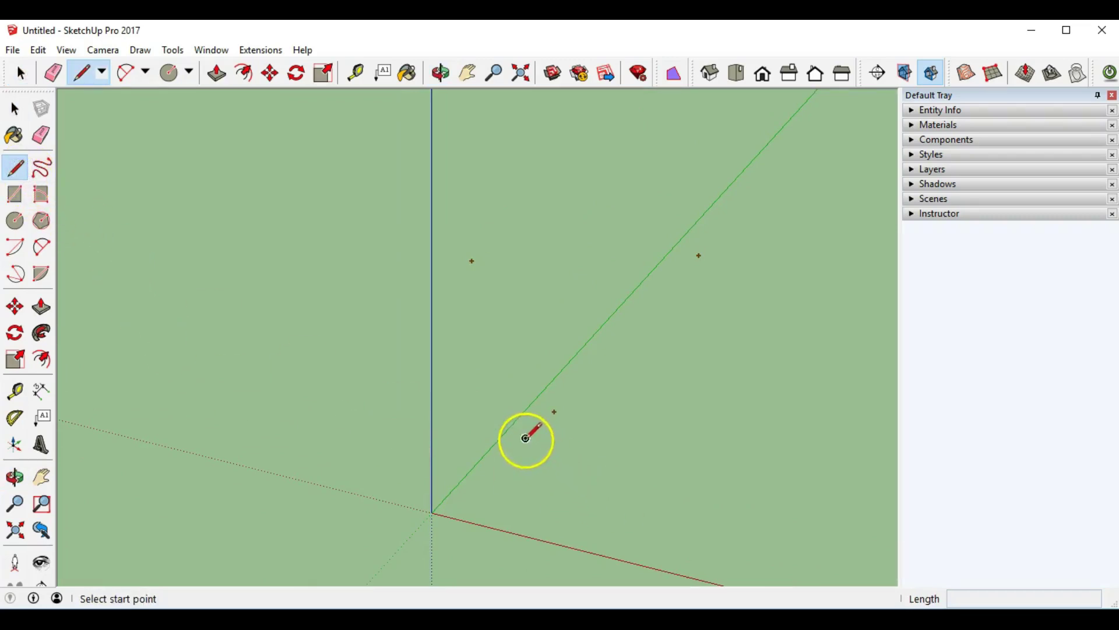
click(525, 438)
click(472, 260)
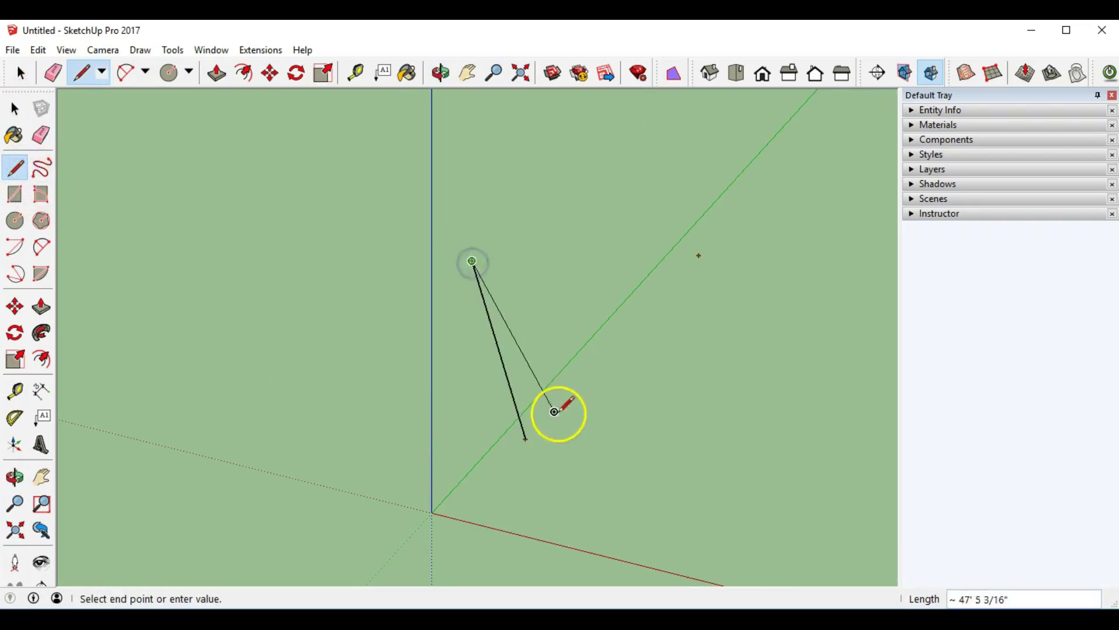
click(699, 255)
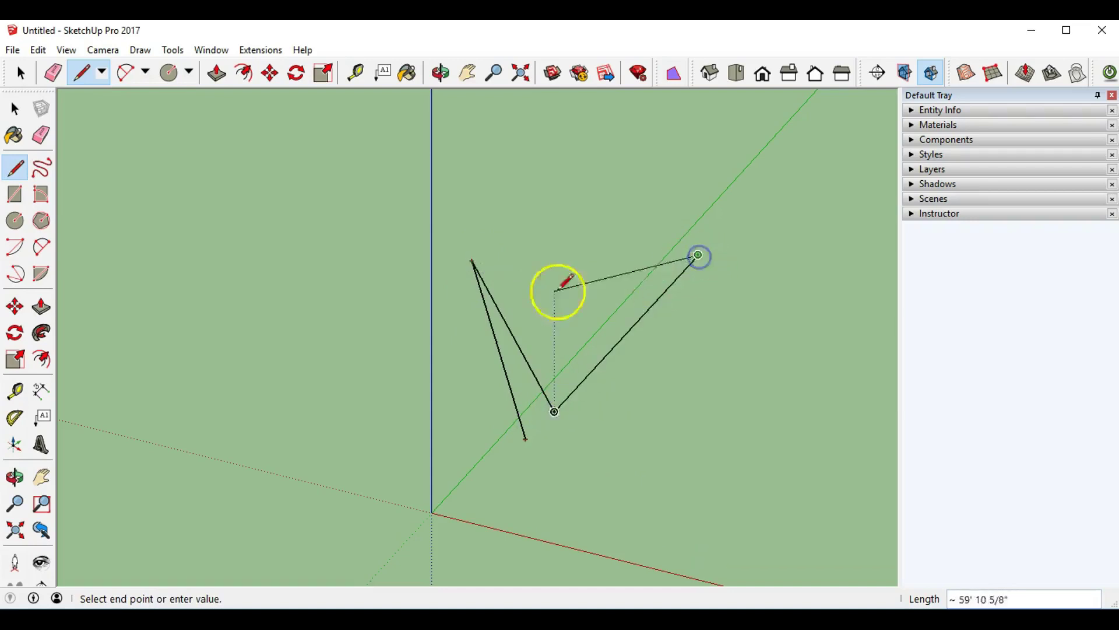
click(472, 260)
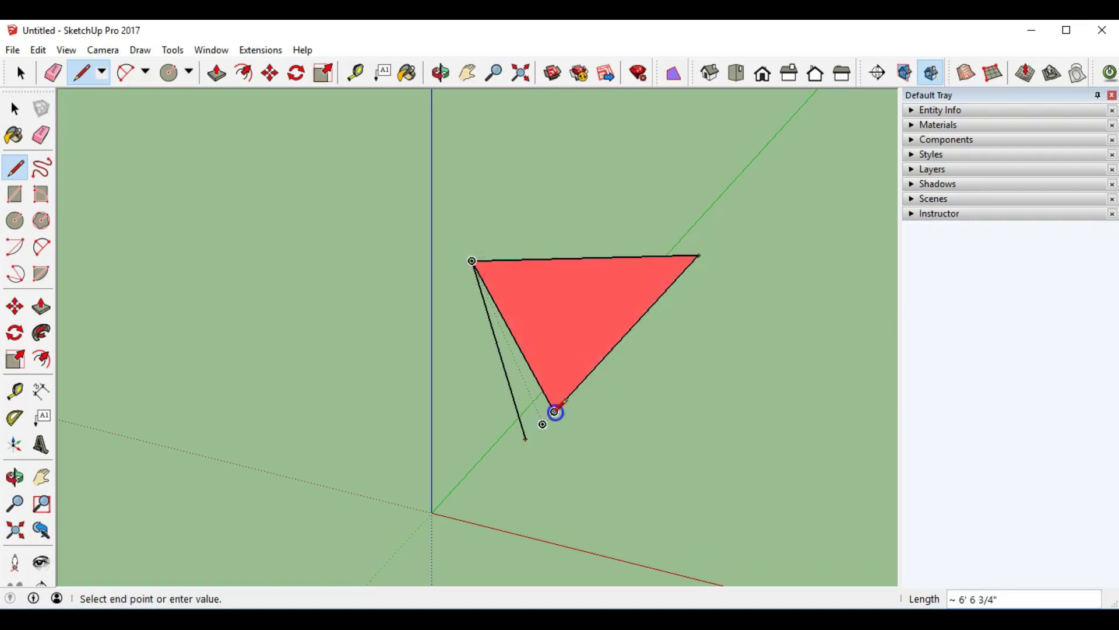
key(Escape)
mouse_move(563, 488)
middle_down()
mouse_move(682, 317)
mouse_move(830, 306)
mouse_move(814, 330)
mouse_move(605, 402)
mouse_move(447, 429)
mouse_move(506, 457)
middle_up()
key(l)
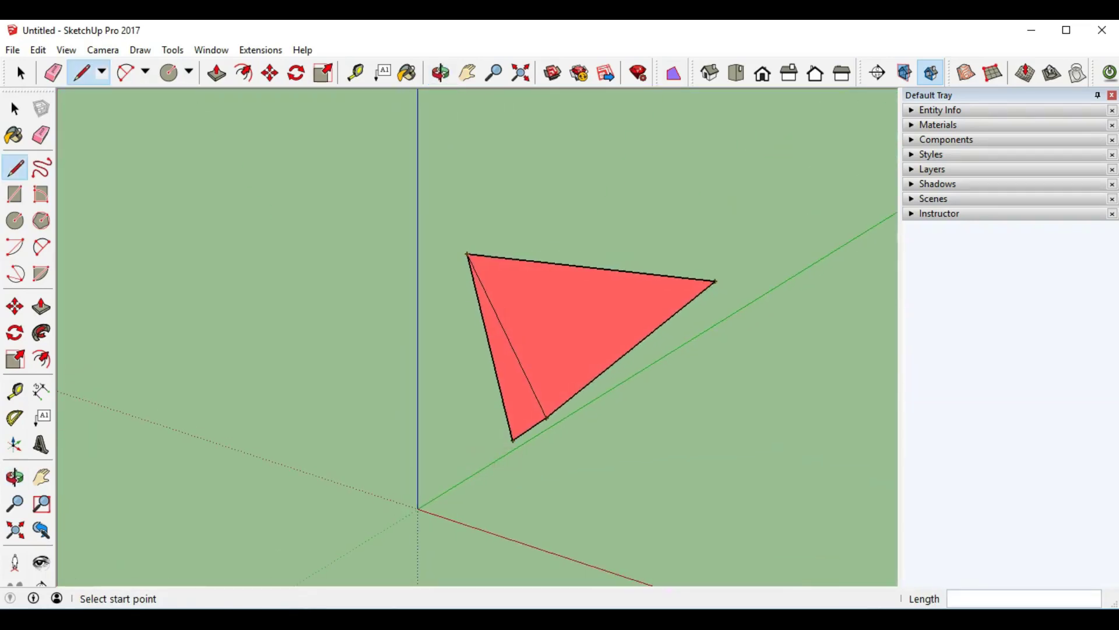